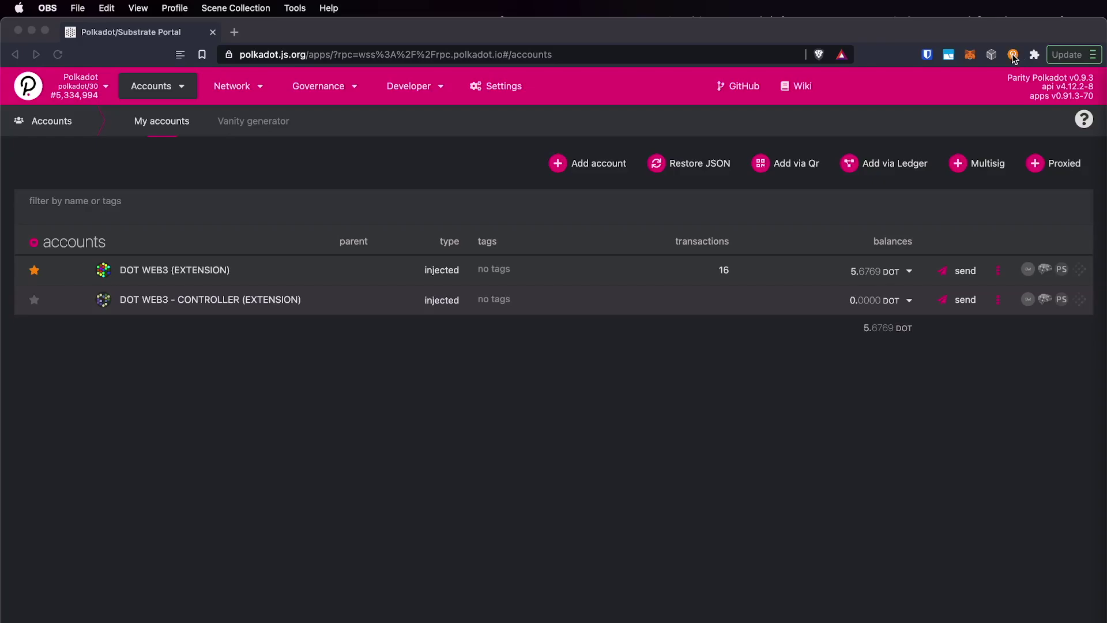
- Show the polkadot{.js} extension's account list with its Rococo, Westend and Kusama accounts
click(1013, 54)
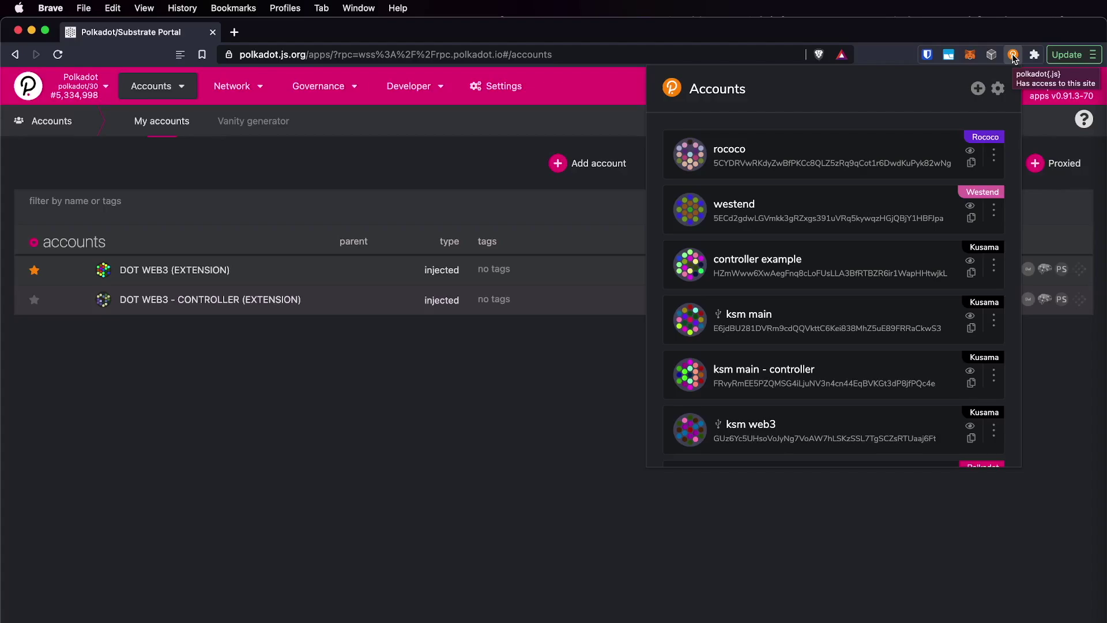
- Start a new account and confirm its freshly generated mnemonic seed has been saved
click(978, 89)
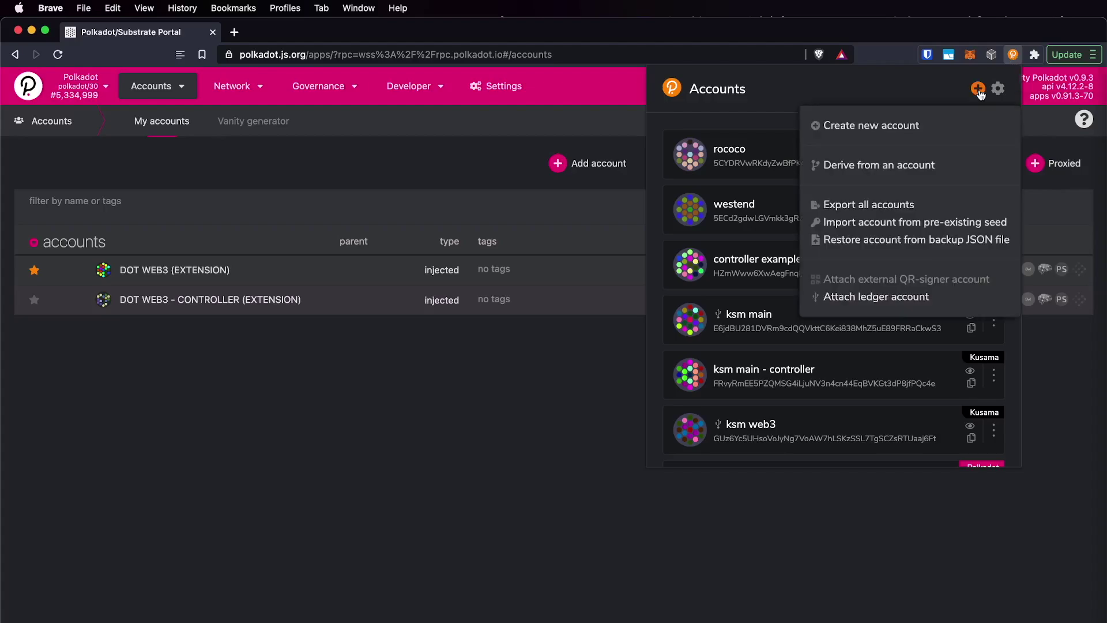
click(907, 128)
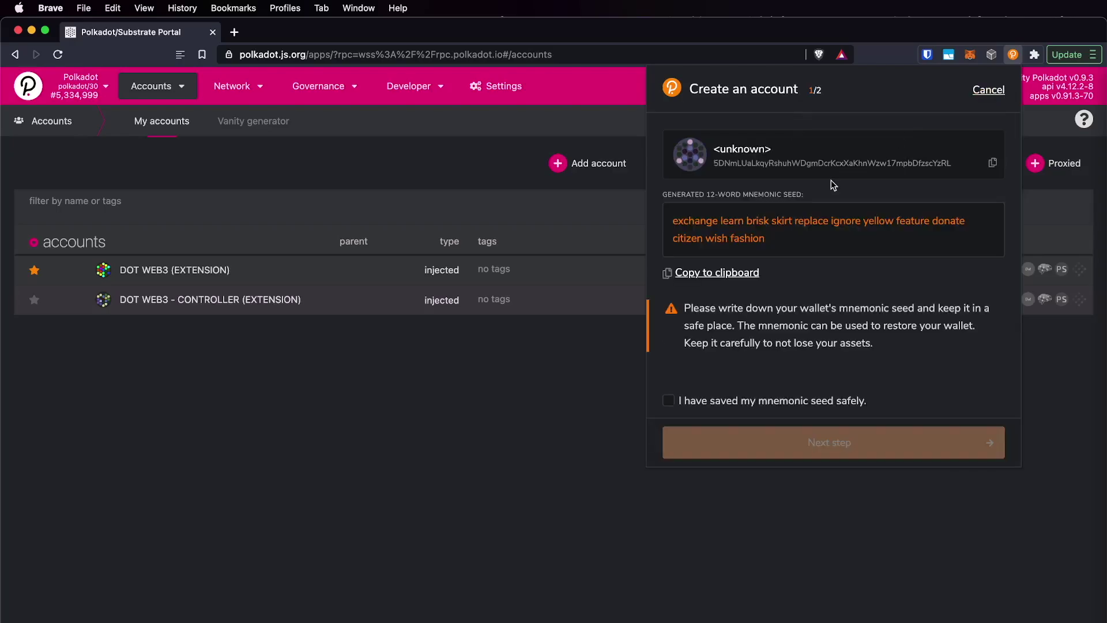
drag(747, 243, 674, 220)
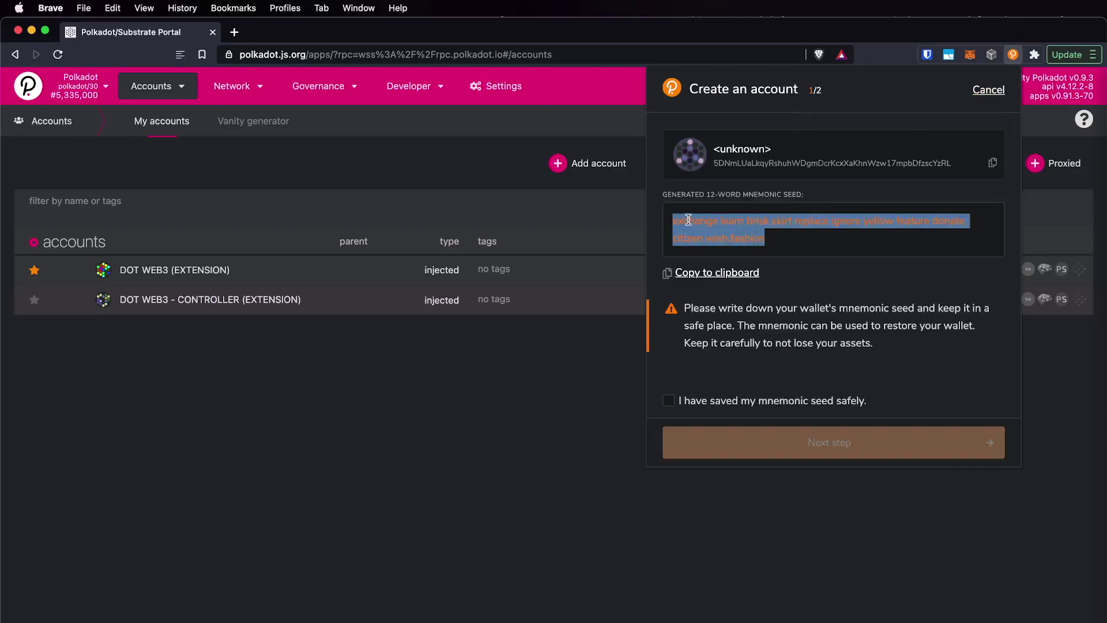
click(750, 242)
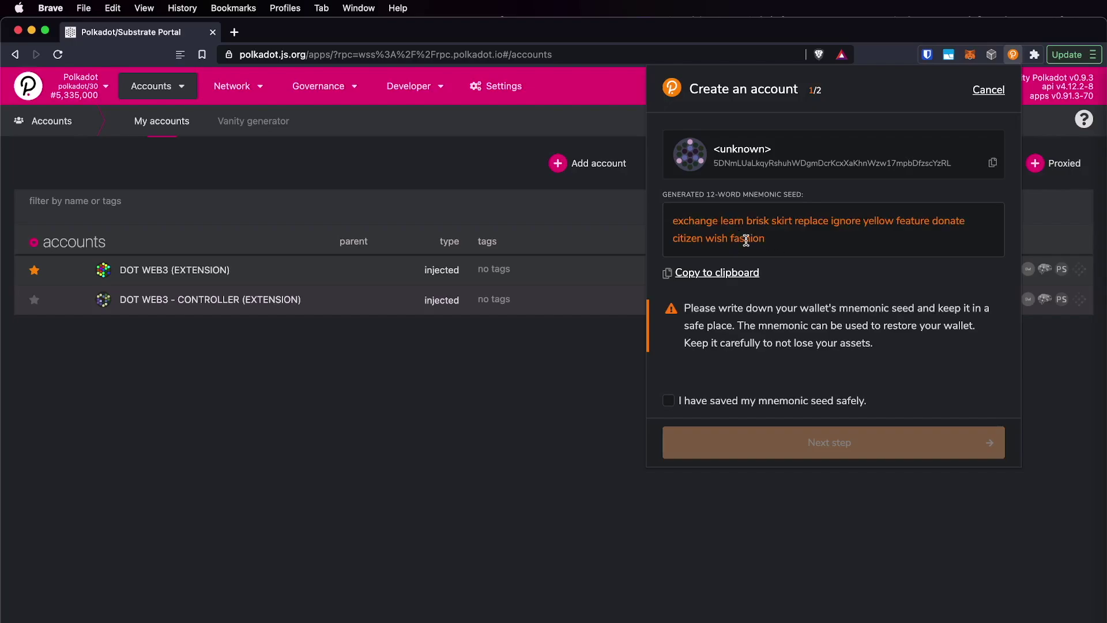
double_click(746, 240)
drag(746, 241, 698, 223)
click(698, 223)
click(725, 403)
click(897, 442)
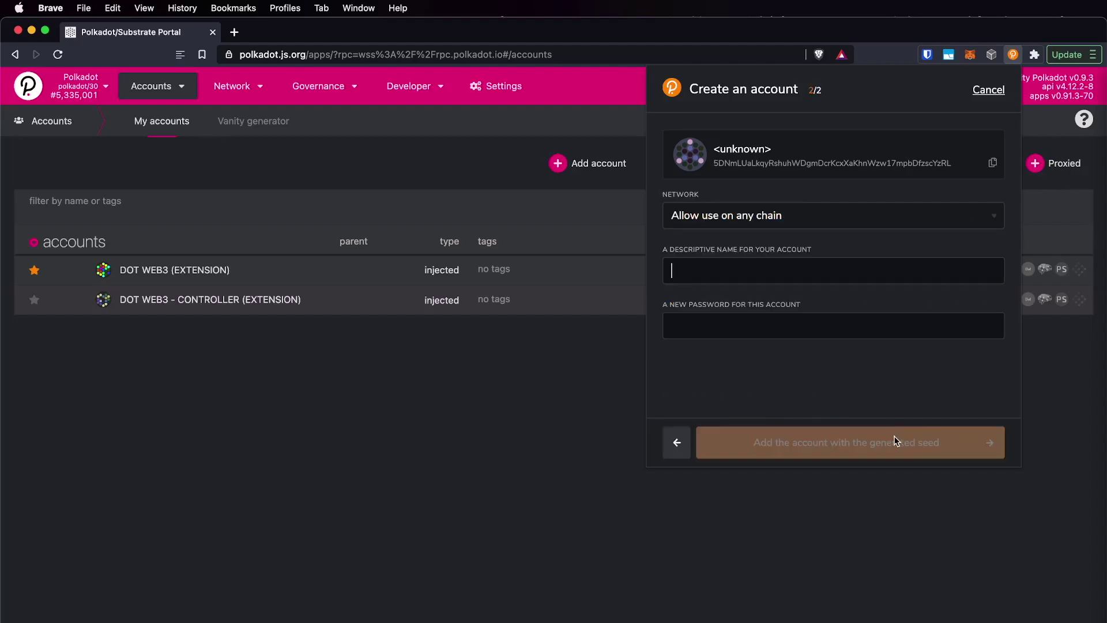
- Add it as stash1 on Polkadot Relay Chain, protected by an account password
click(789, 221)
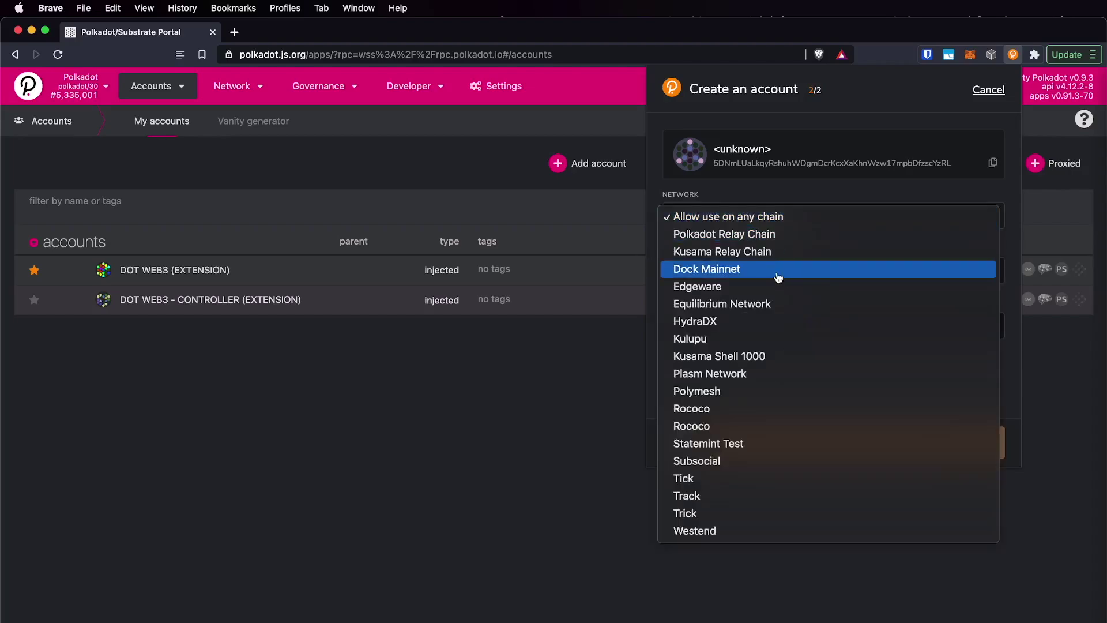
click(733, 237)
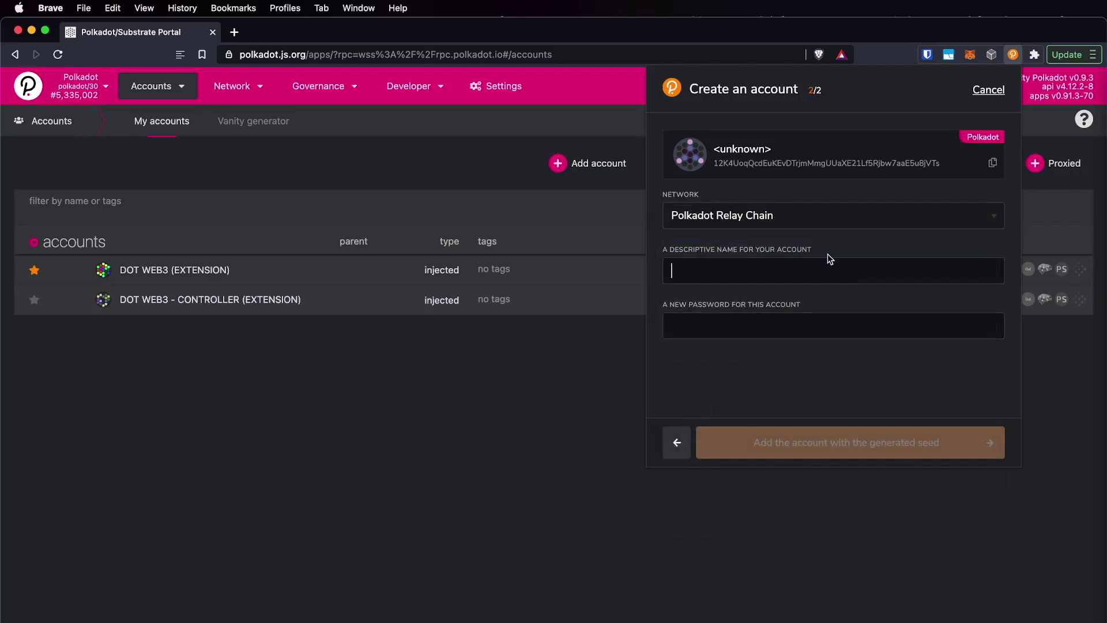
text(stash)
key(Tab)
text(password)
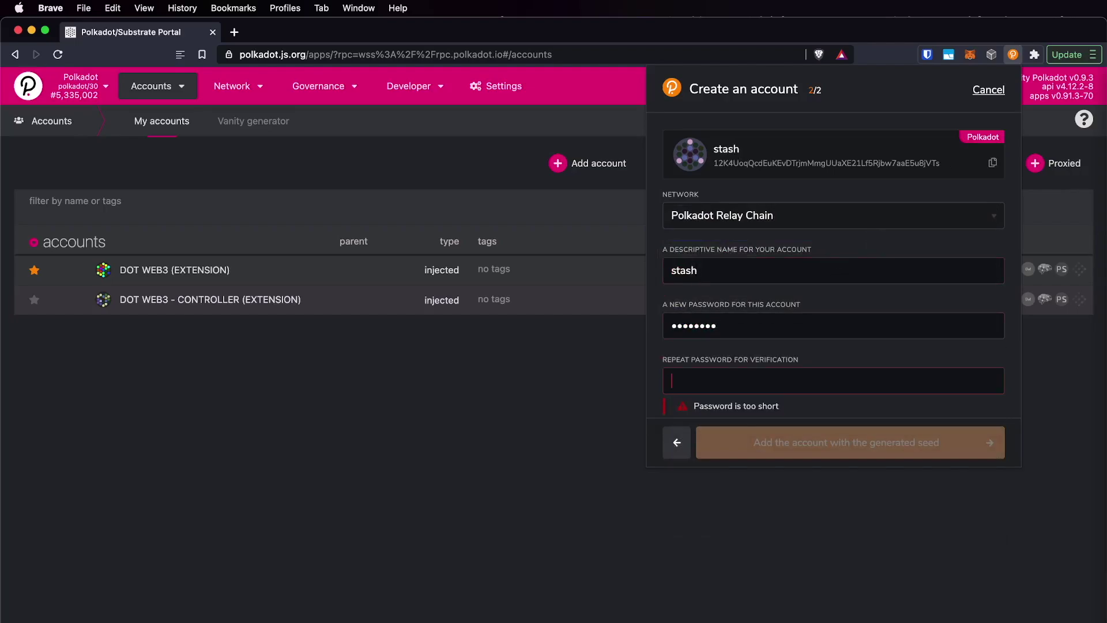
key(Tab)
text(password)
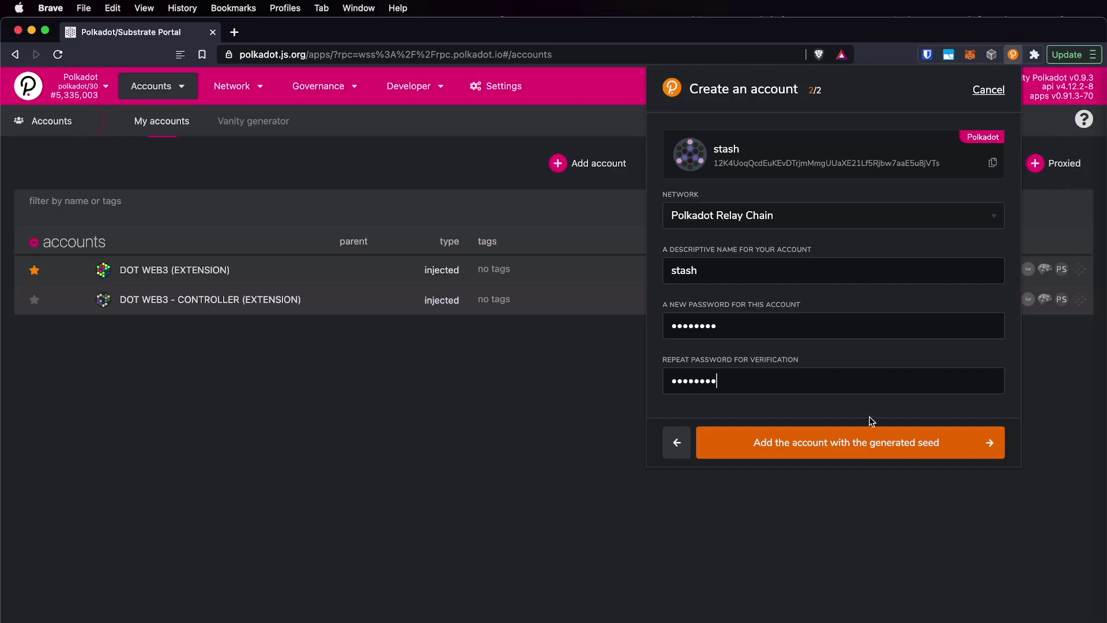
click(761, 269)
text(1)
click(908, 443)
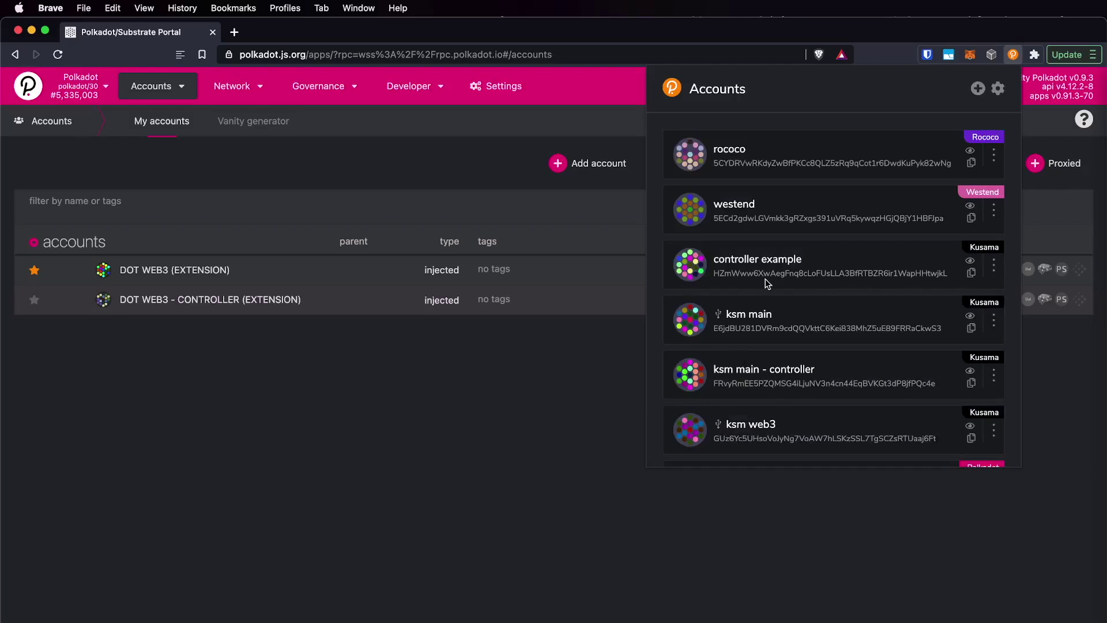
- Start another new account and confirm its generated mnemonic seed has been saved
click(977, 94)
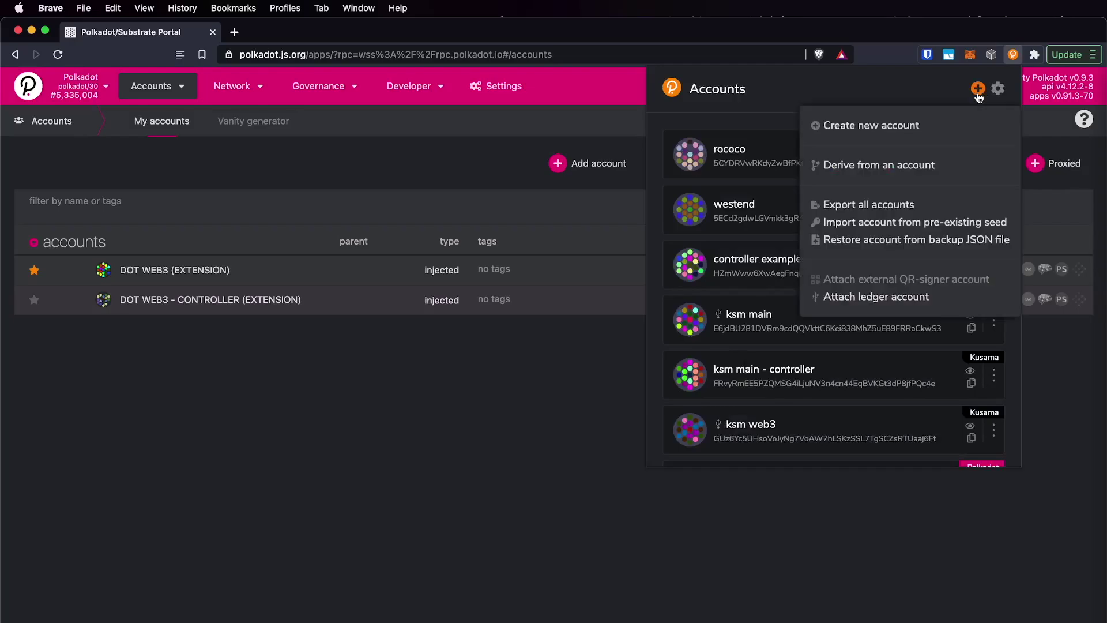
click(928, 123)
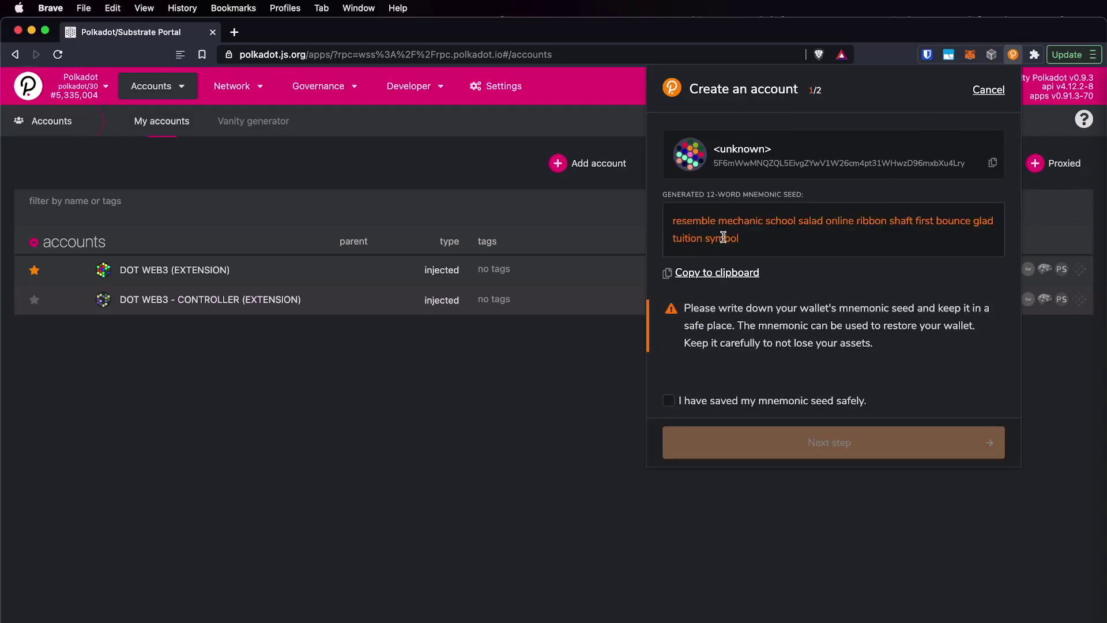
click(719, 244)
click(833, 253)
click(755, 402)
click(759, 439)
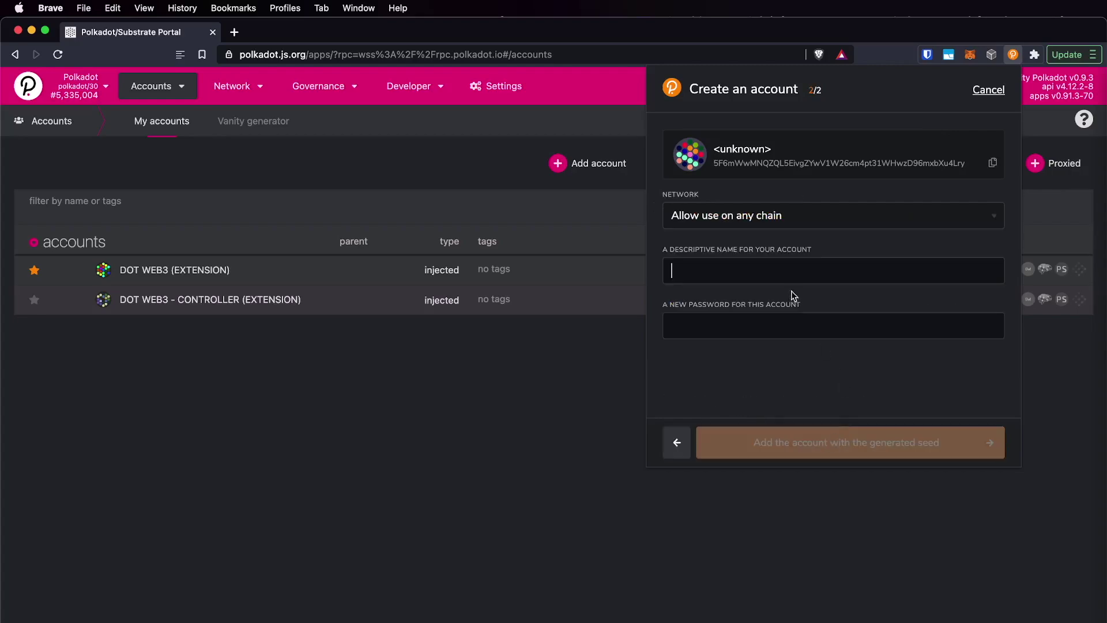
- Add it as controller1 on Polkadot Relay Chain with a password, then close the list
text(controller1)
key(Tab)
text(********)
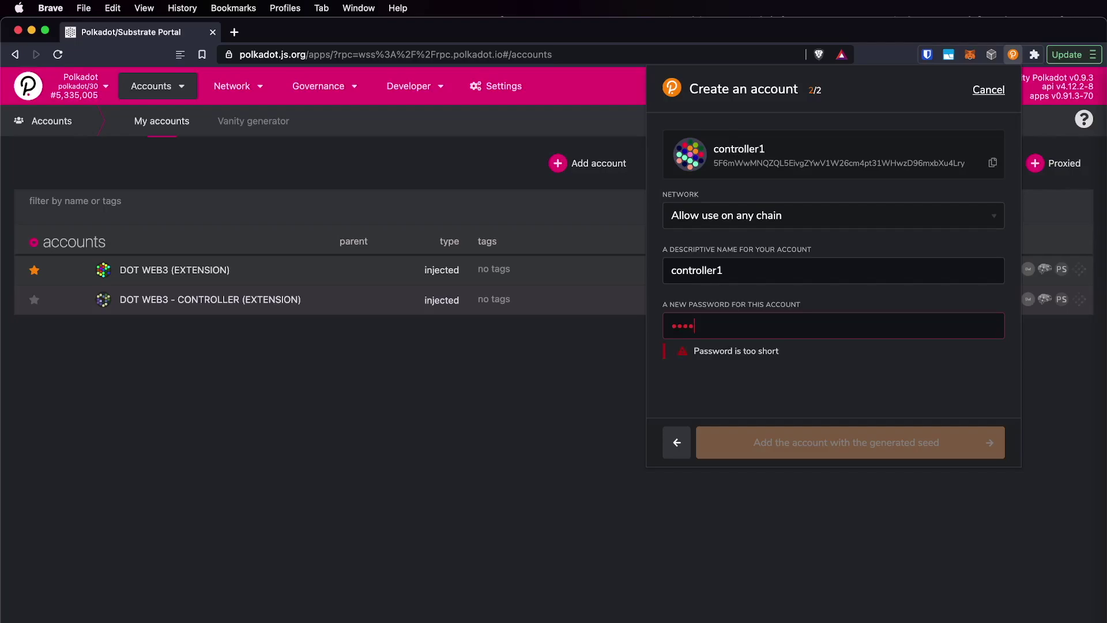
key(Tab)
text(********)
click(752, 218)
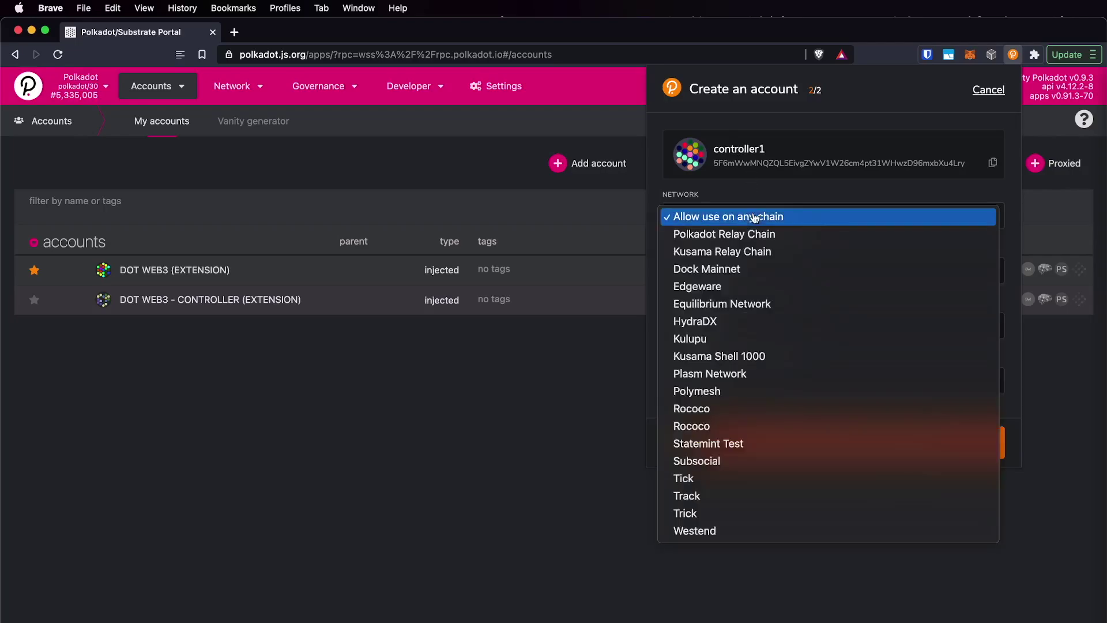
click(822, 232)
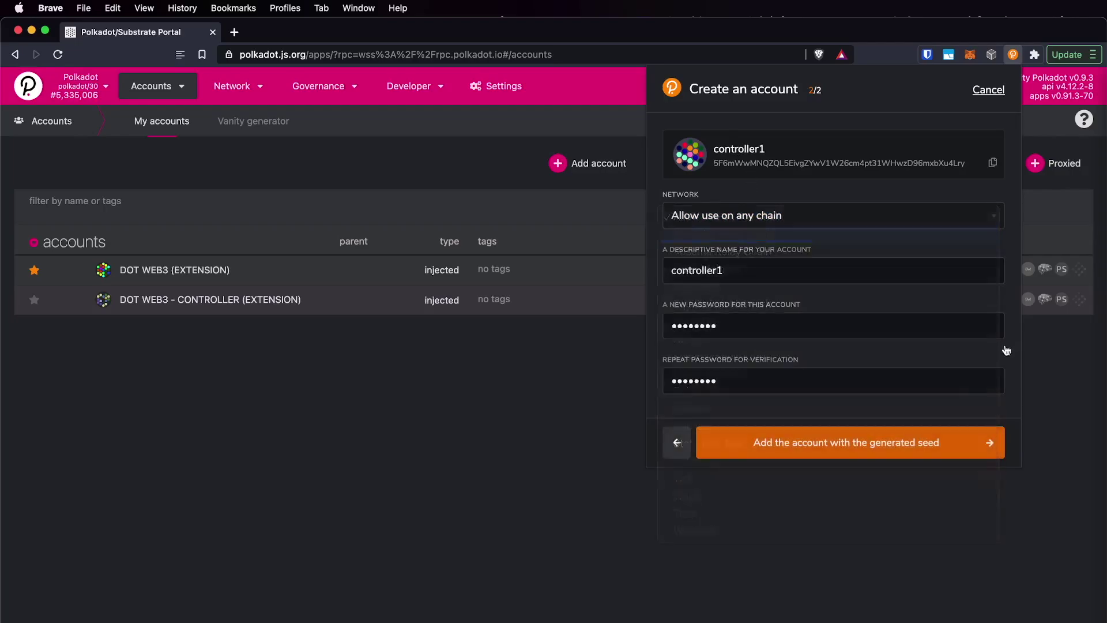
click(842, 449)
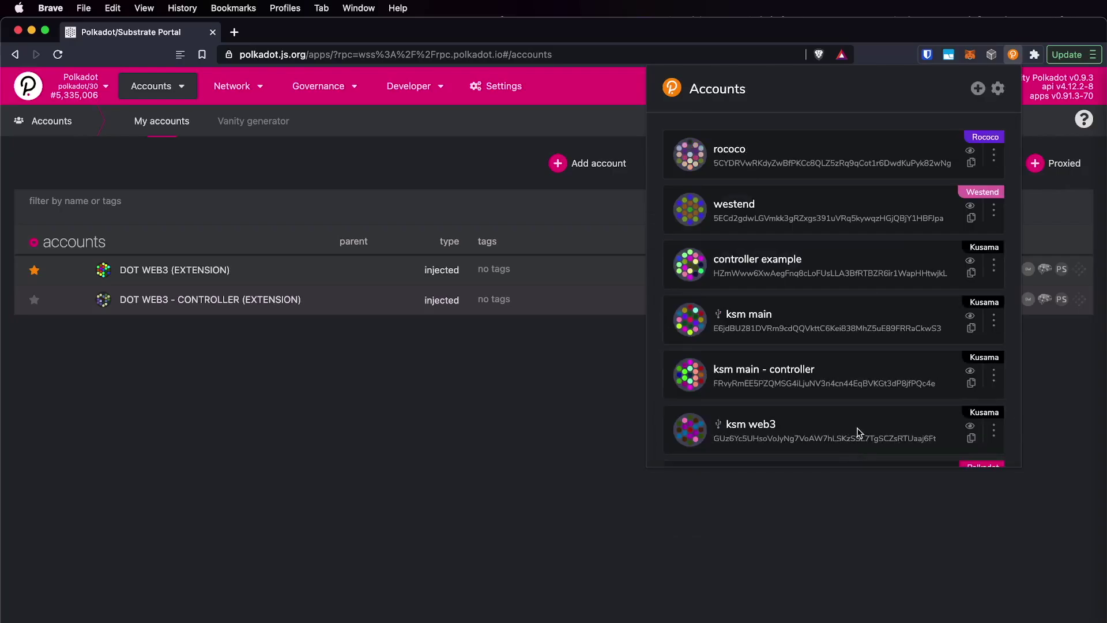
scroll(864, 325, down, 1)
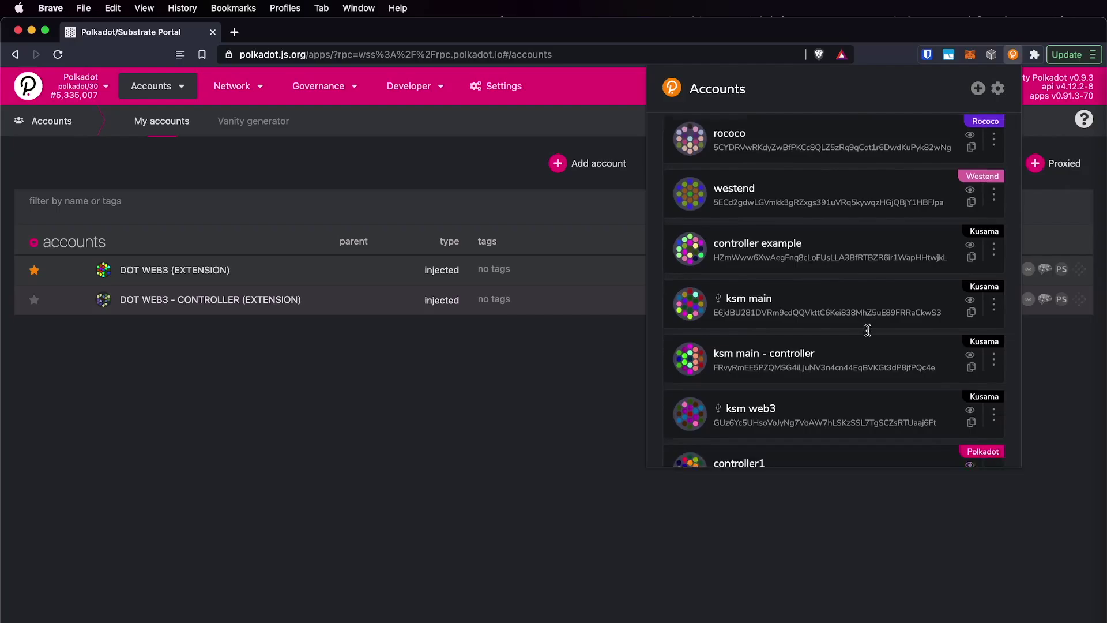
click(536, 383)
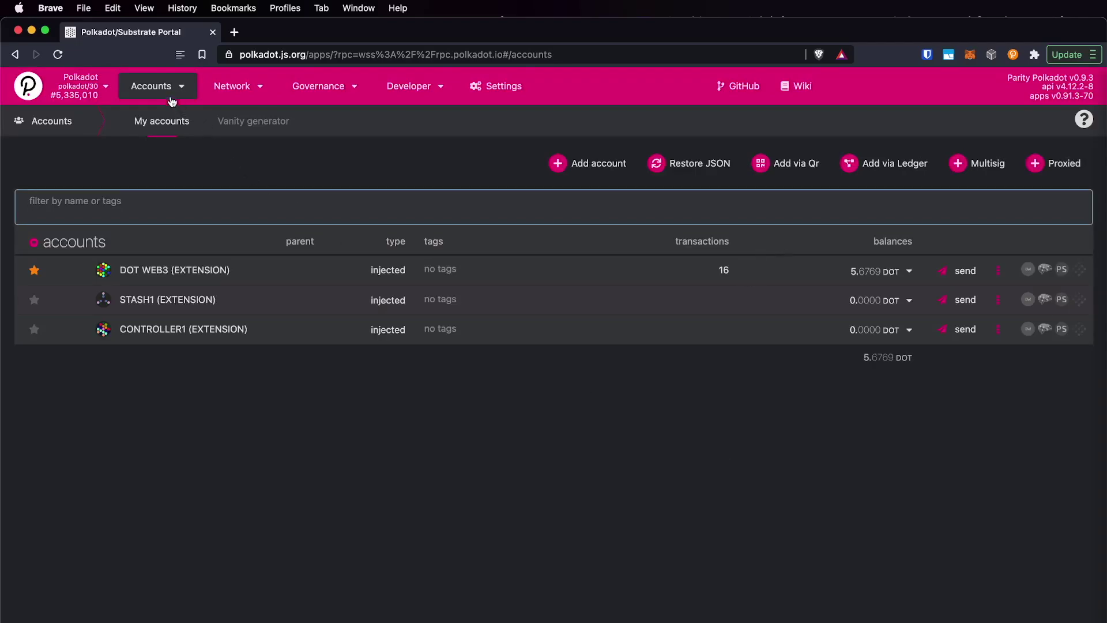
mouse_move(164, 96)
click(732, 489)
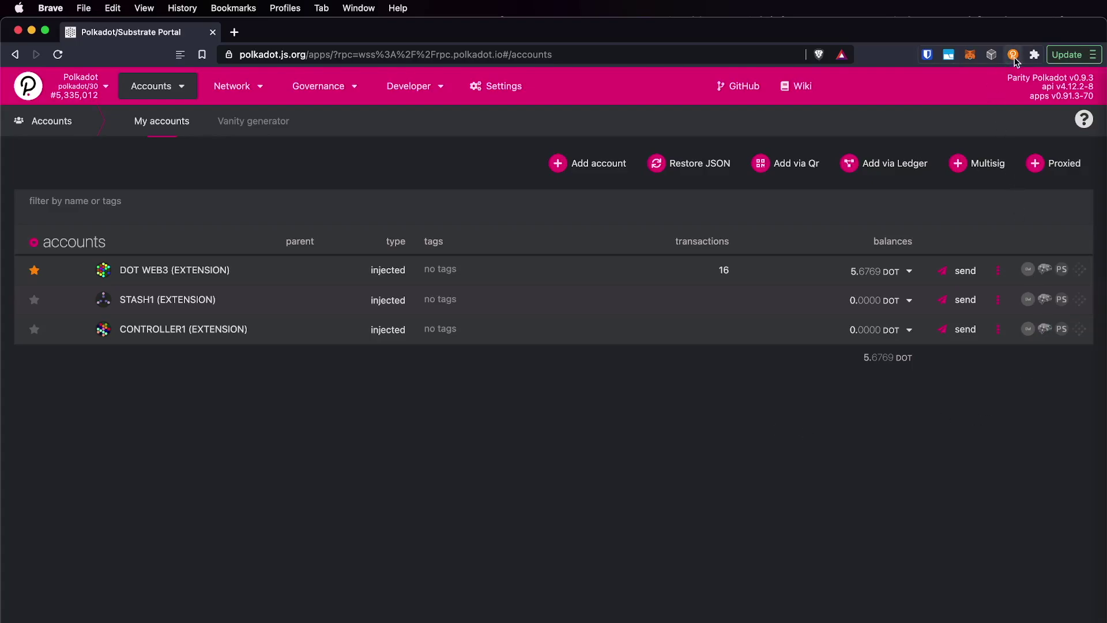
- Copy stash1's address from the extension's account list, then dismiss the list
click(1013, 56)
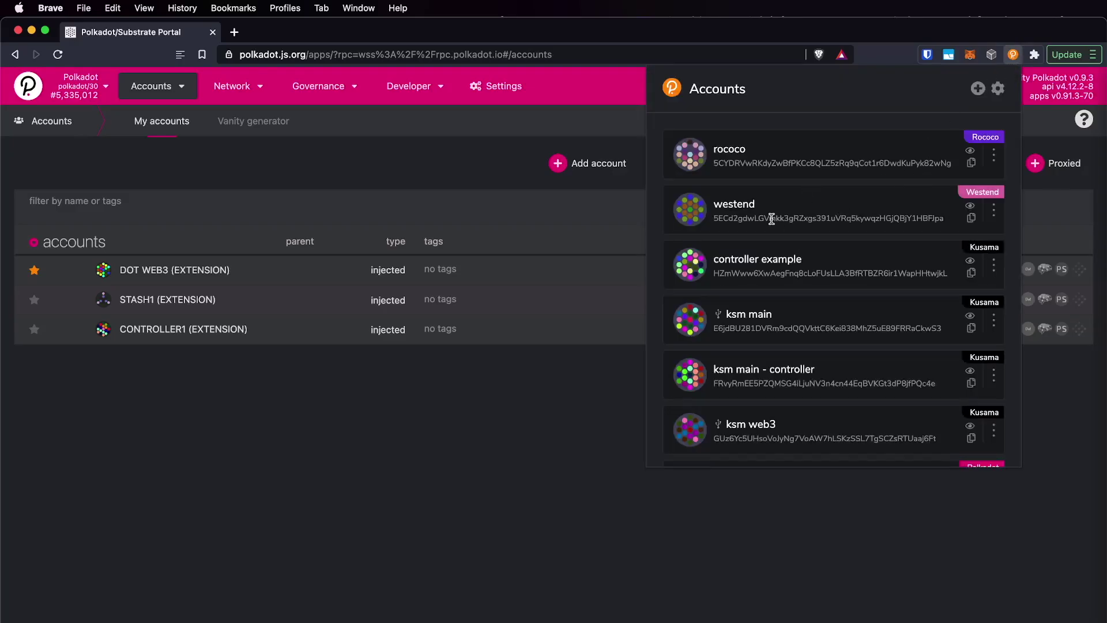
scroll(786, 346, down, 10)
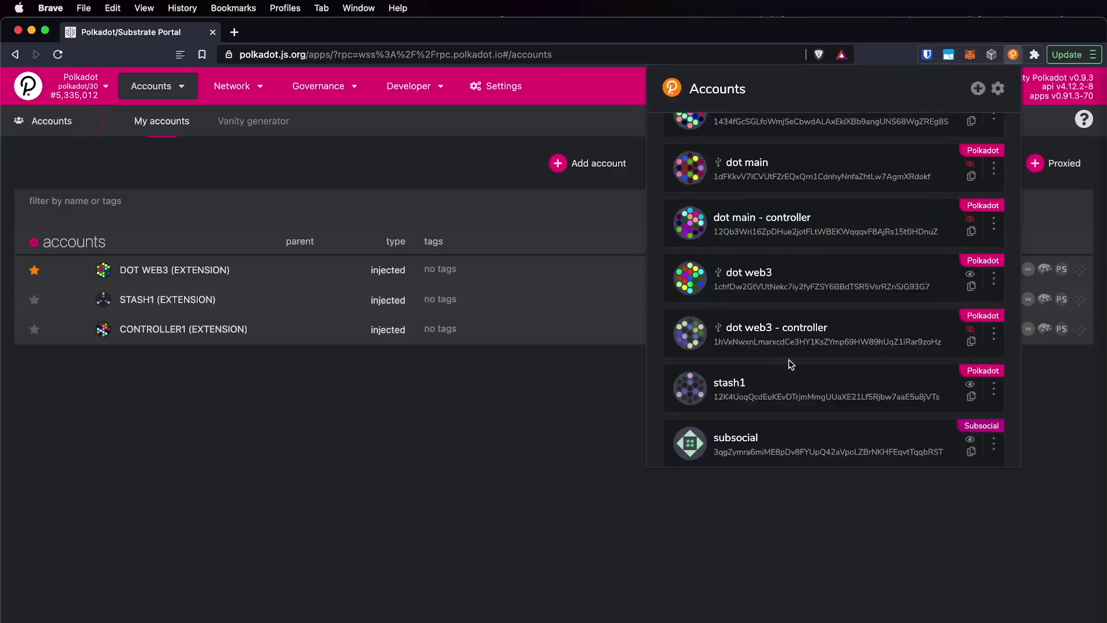
double_click(768, 390)
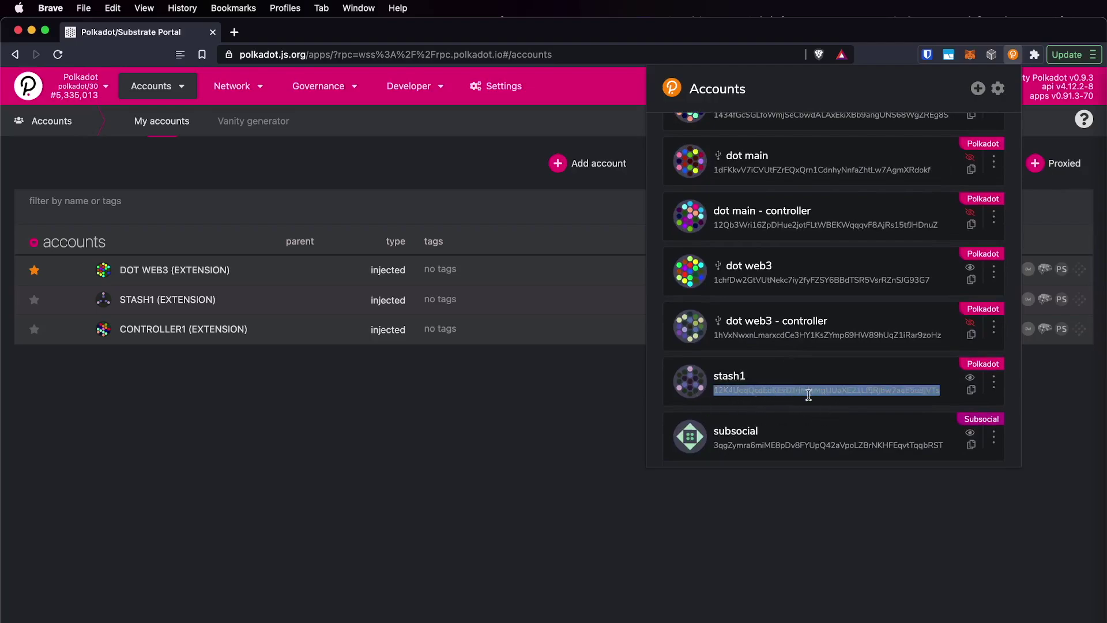
drag(808, 394, 689, 385)
click(689, 385)
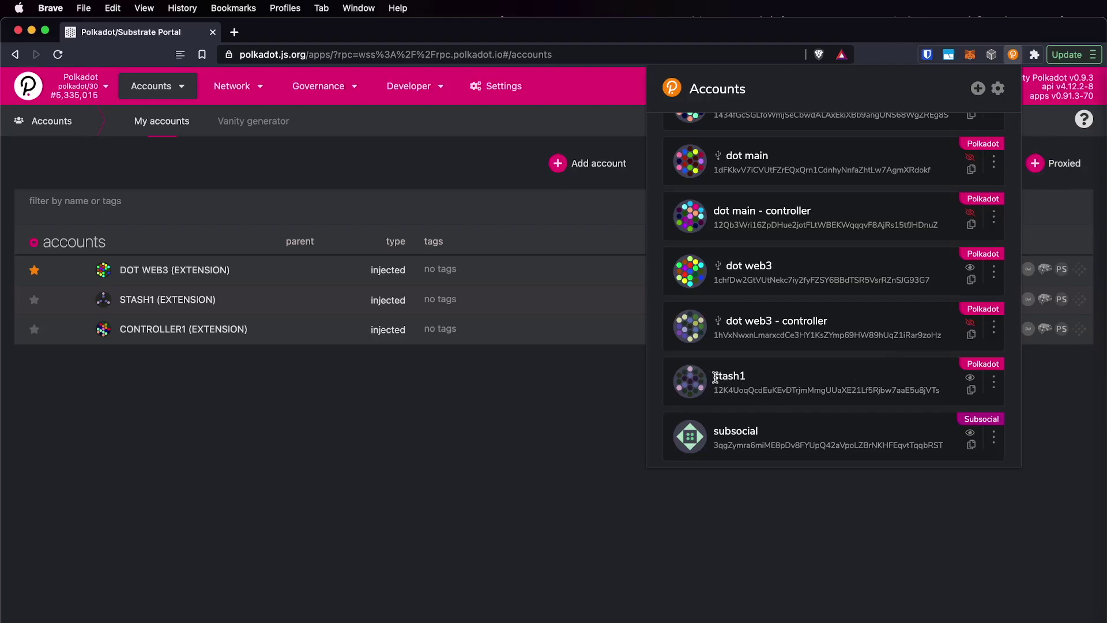
double_click(748, 392)
click(503, 402)
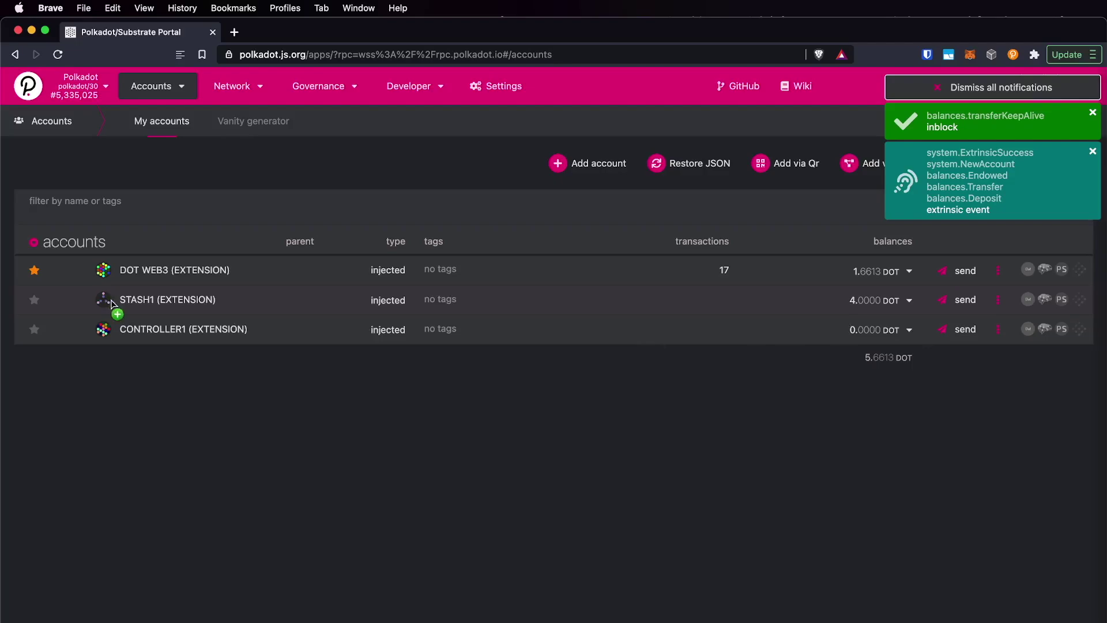
- Expand and collapse STASH1's 4.0000 DOT transferrable balance breakdown
click(859, 301)
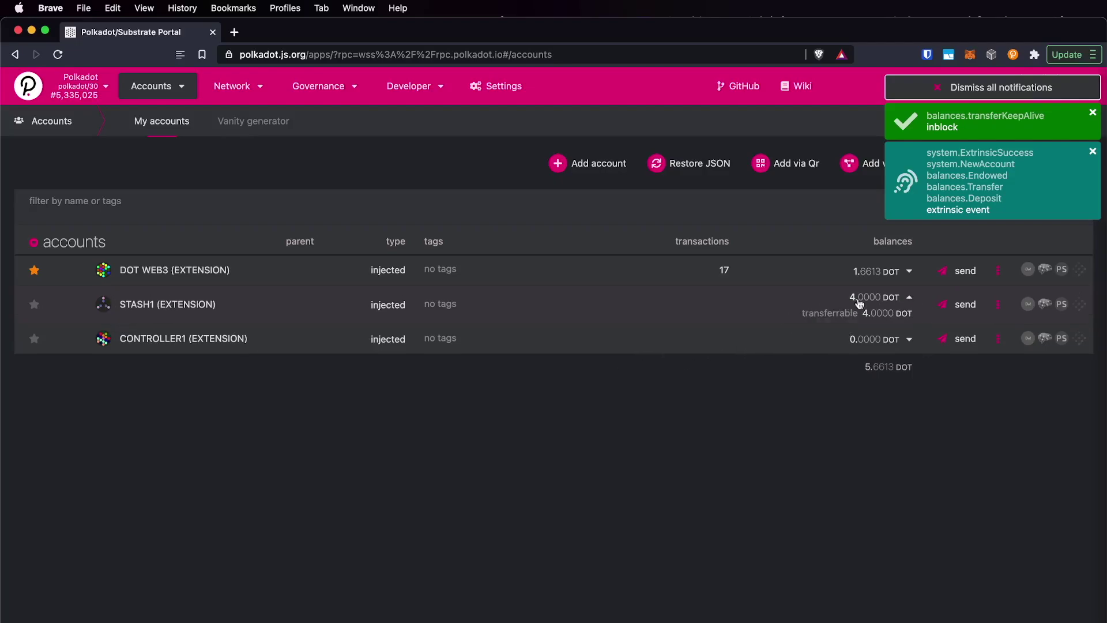
click(908, 299)
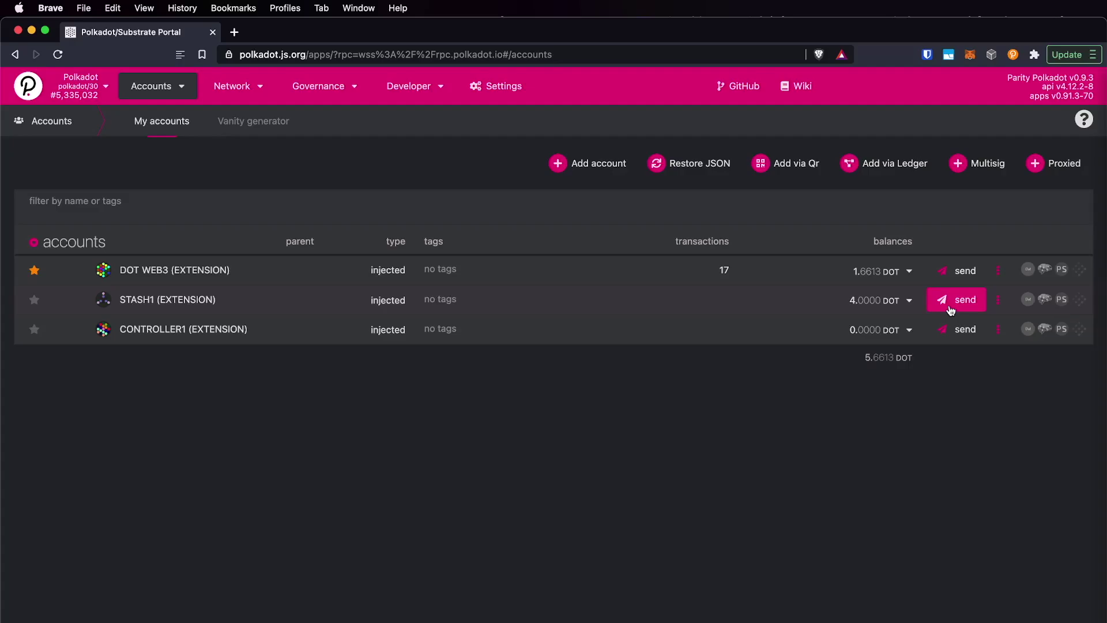
- Send 1.5 DOT from STASH1 to CONTROLLER1 and sign it in the extension
click(951, 307)
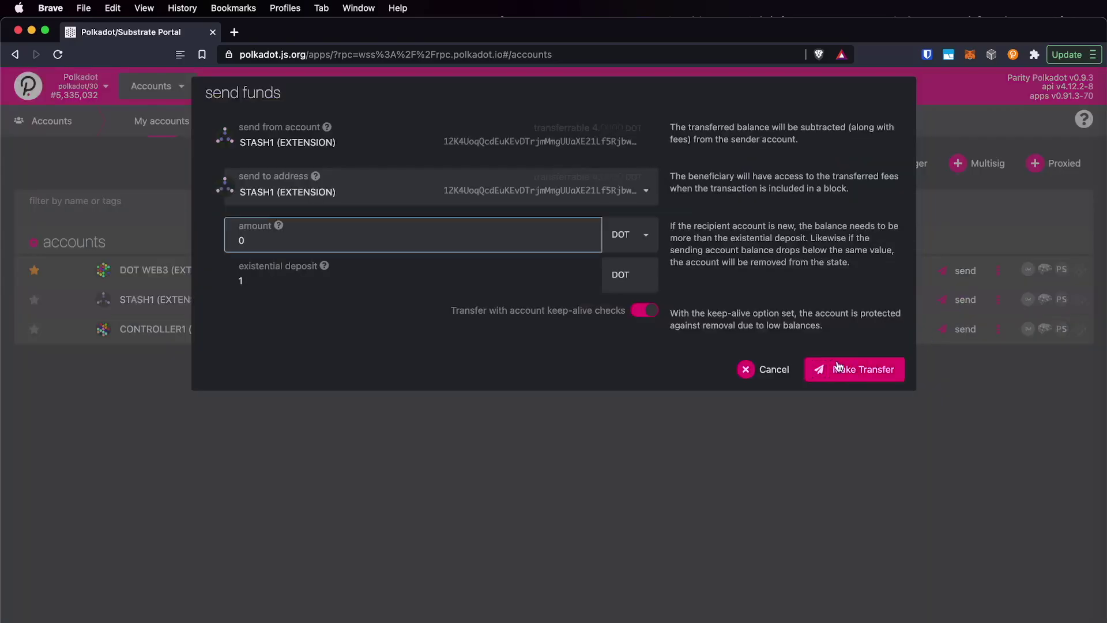
text(1.5)
click(858, 366)
click(501, 188)
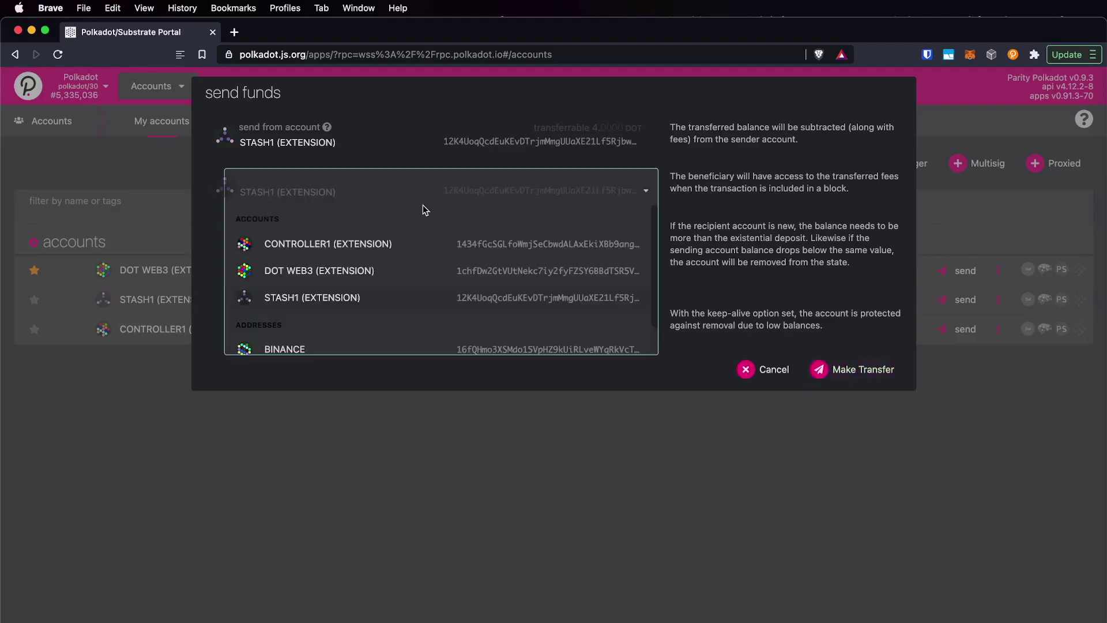
click(343, 248)
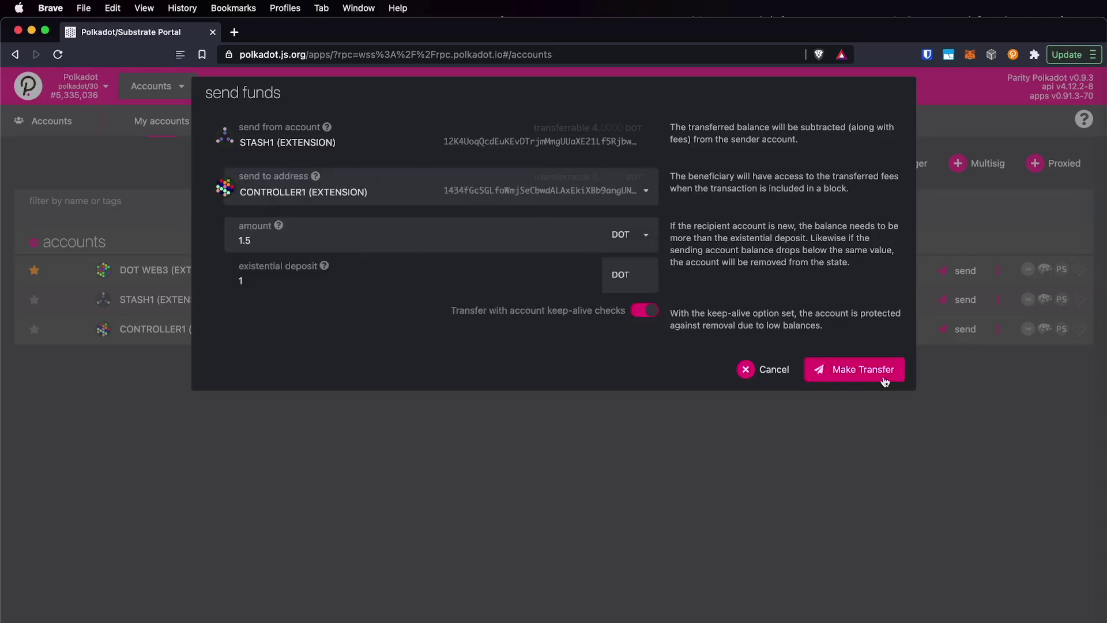
click(862, 369)
click(847, 348)
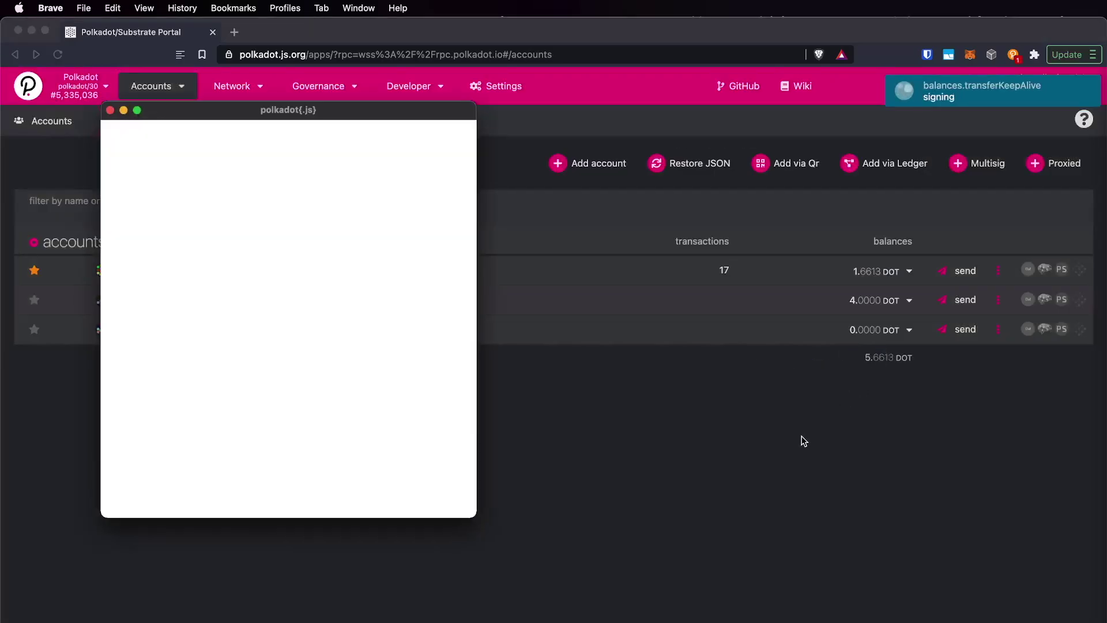
text(*******)
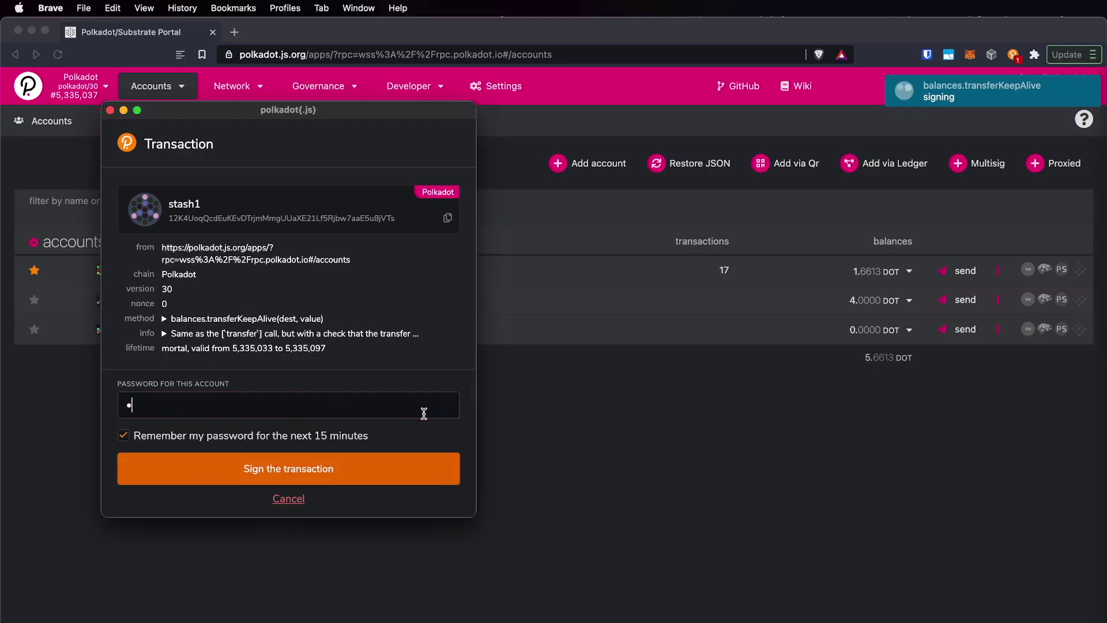
click(341, 470)
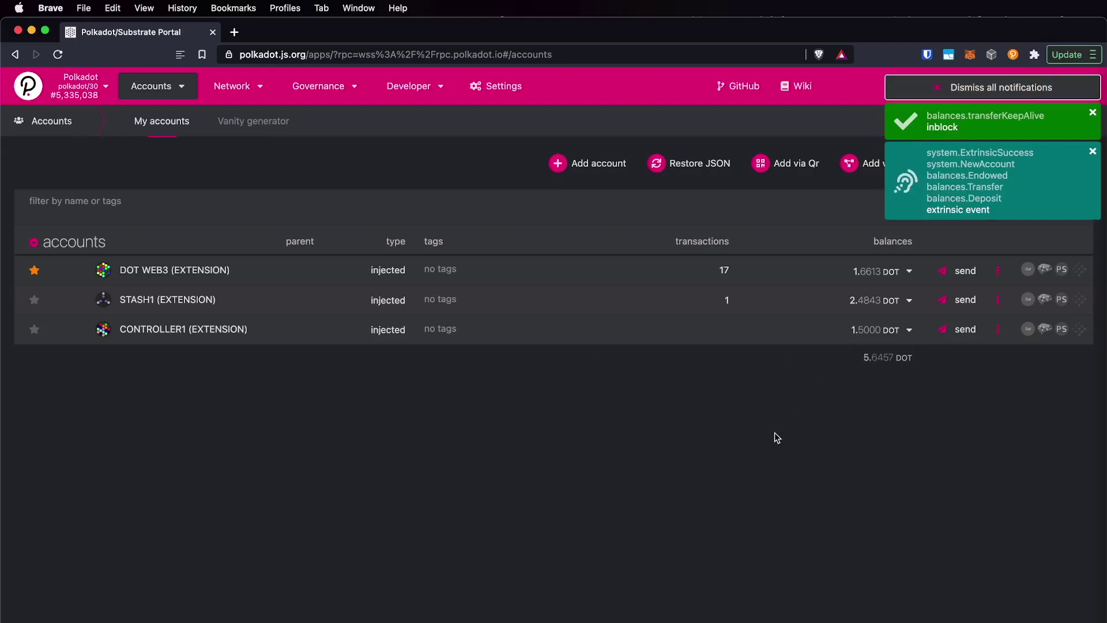
- Go to Network > Staking and open the Account actions page
mouse_move(242, 77)
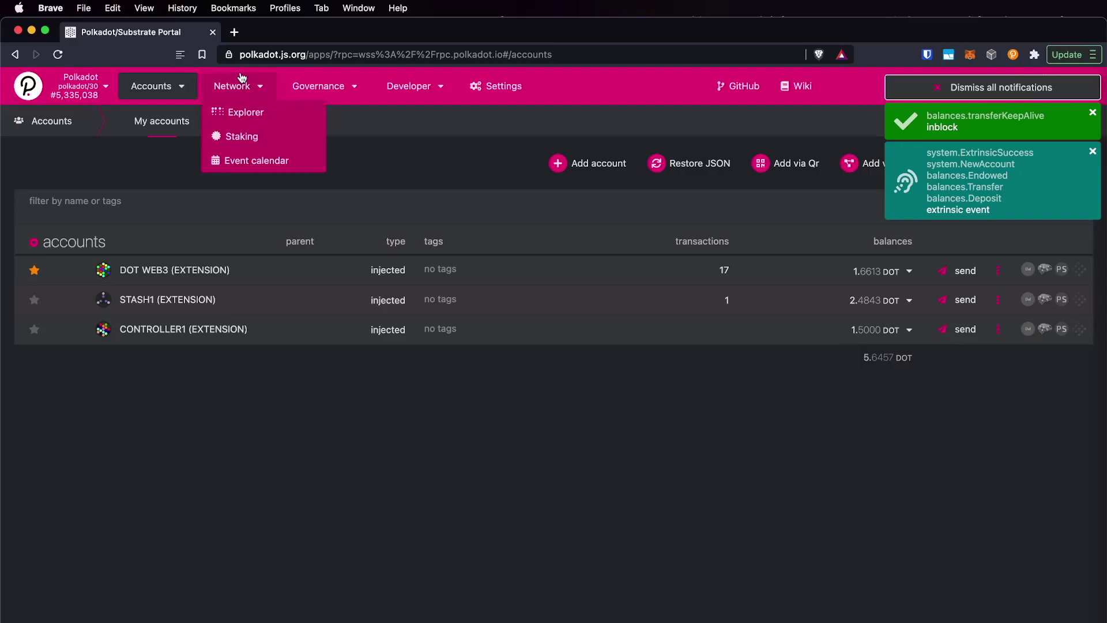
click(254, 142)
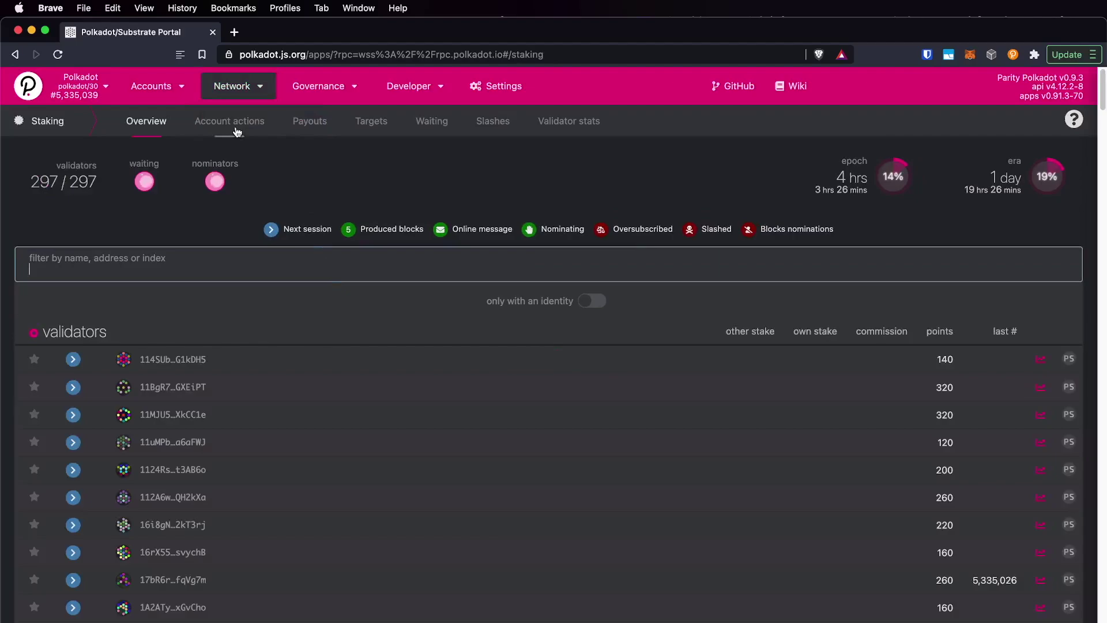
click(233, 125)
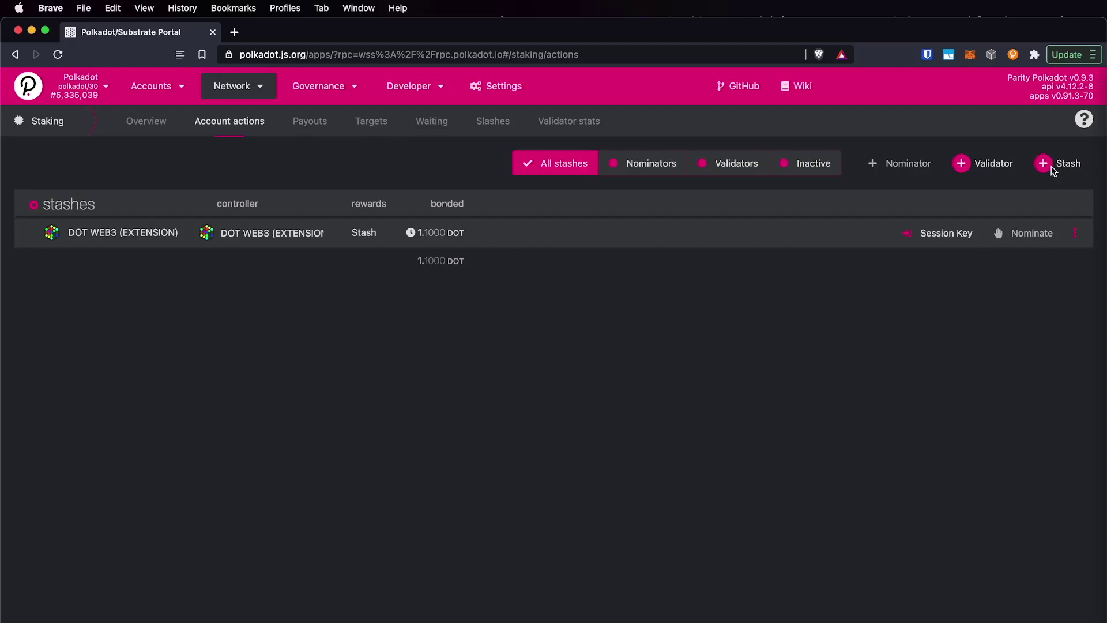
key(ctrl+Up)
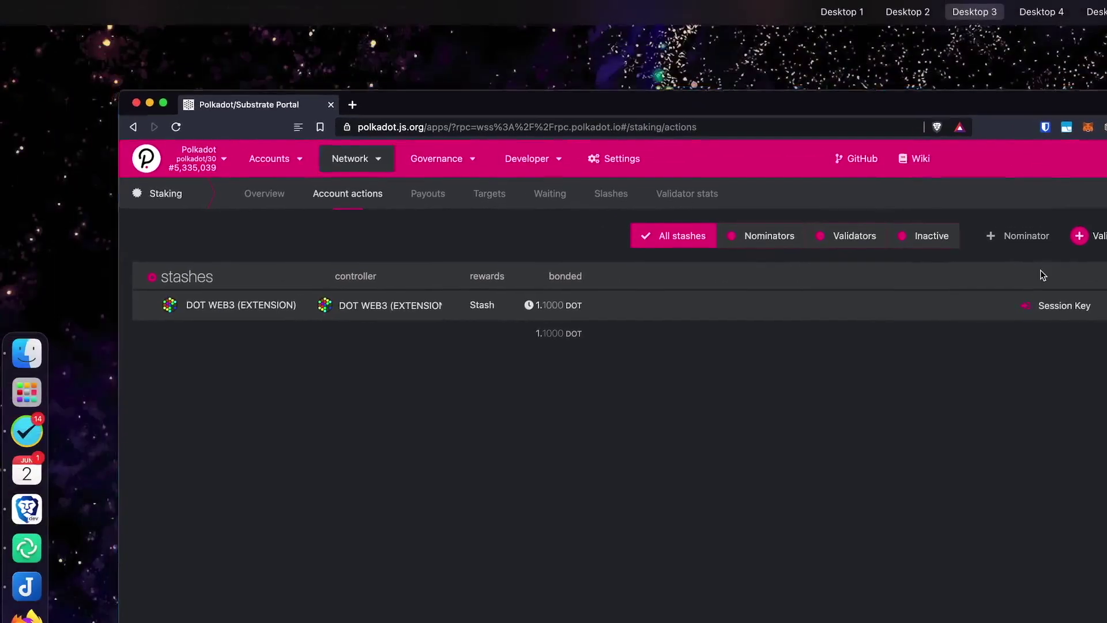
click(1040, 270)
- Start a new stash bond with CONTROLLER1 as the controller account
click(1056, 168)
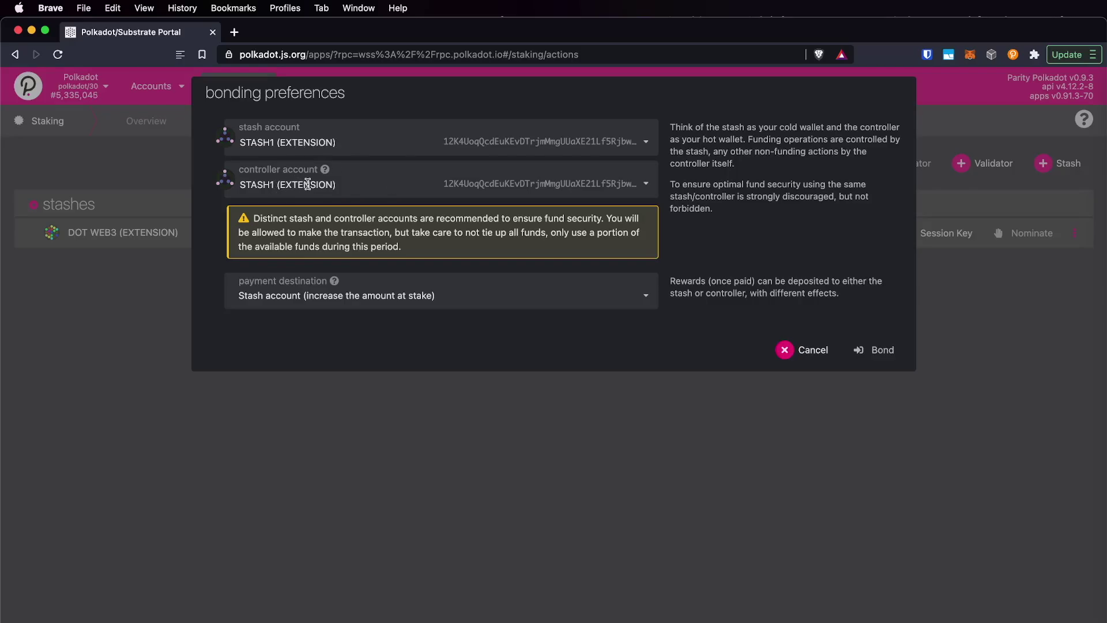
click(307, 184)
click(308, 184)
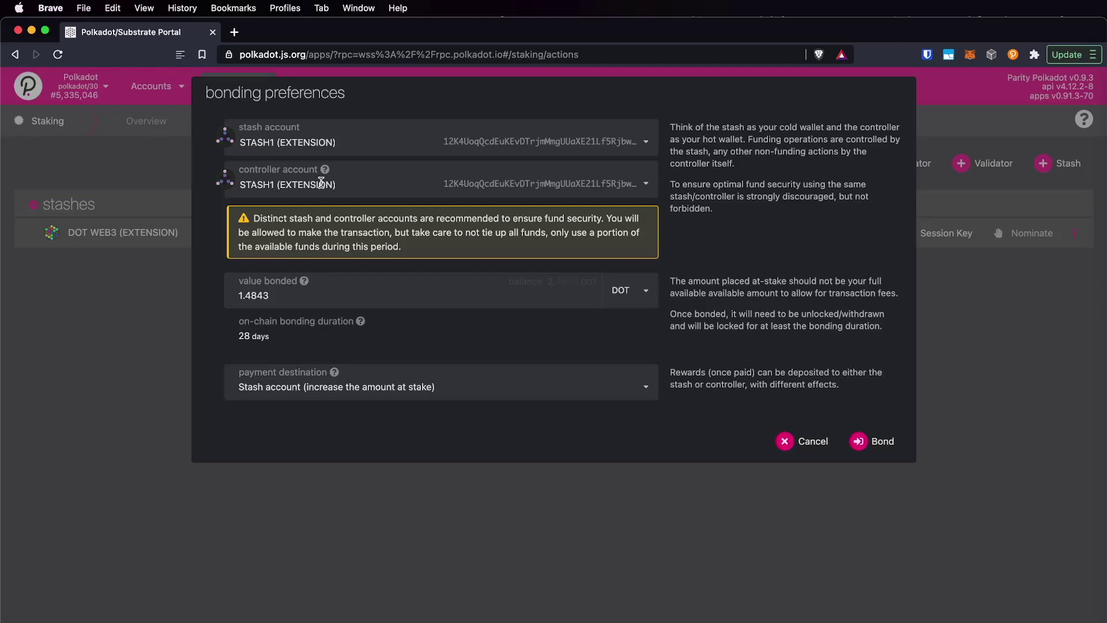
click(320, 183)
click(372, 236)
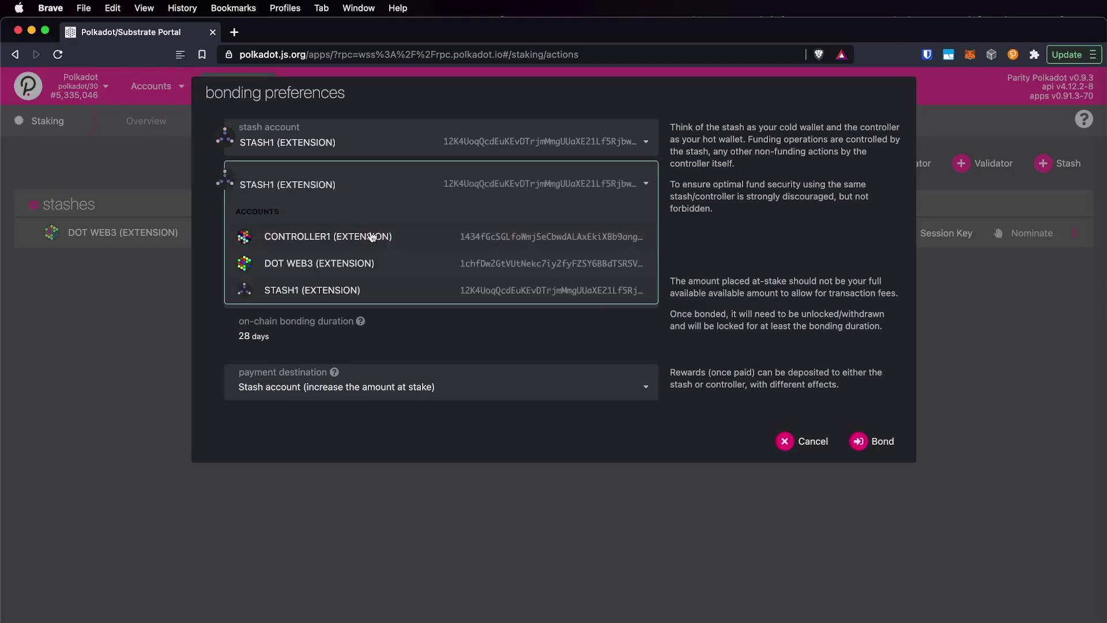
- Set the bonded value to 1.8 DOT with rewards restaked to the stash
double_click(346, 247)
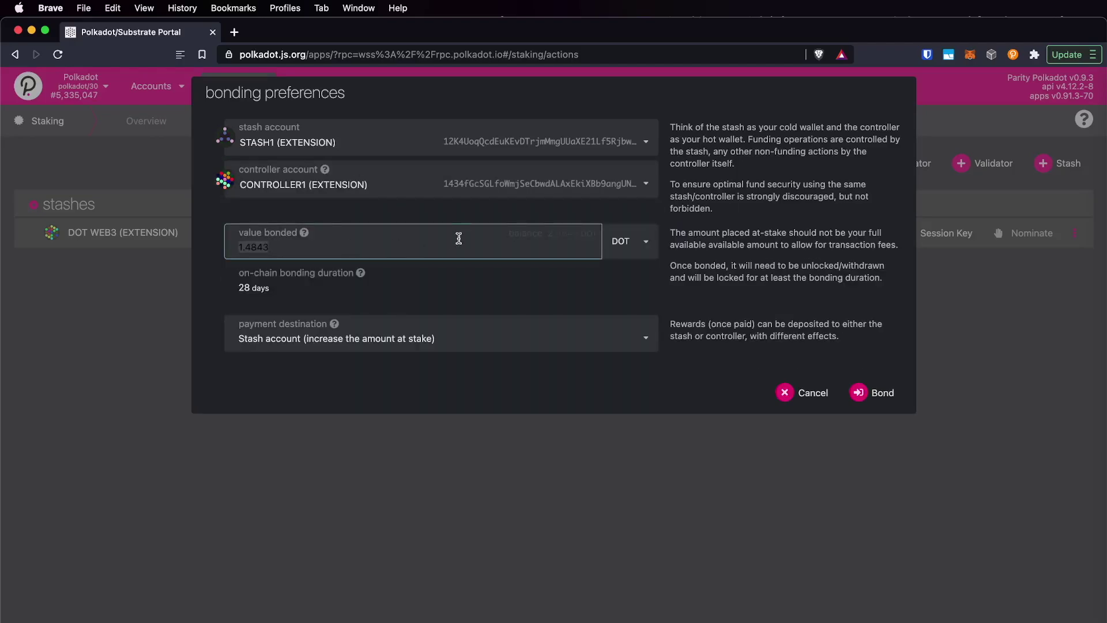
key(BackSpace)
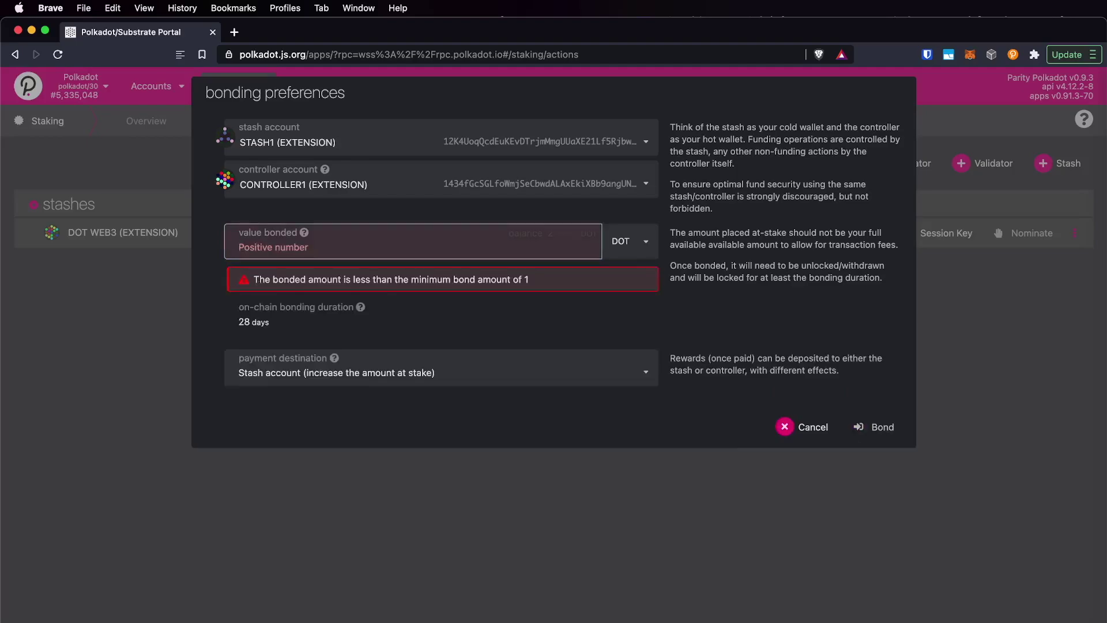
text(2)
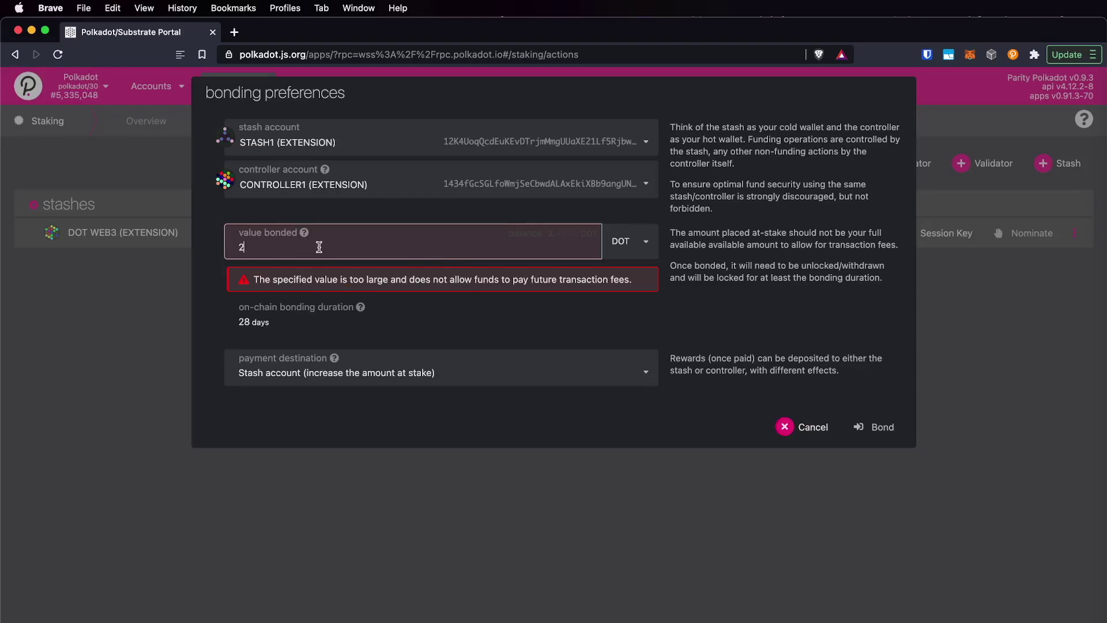
key(BackSpace)
text(1.5)
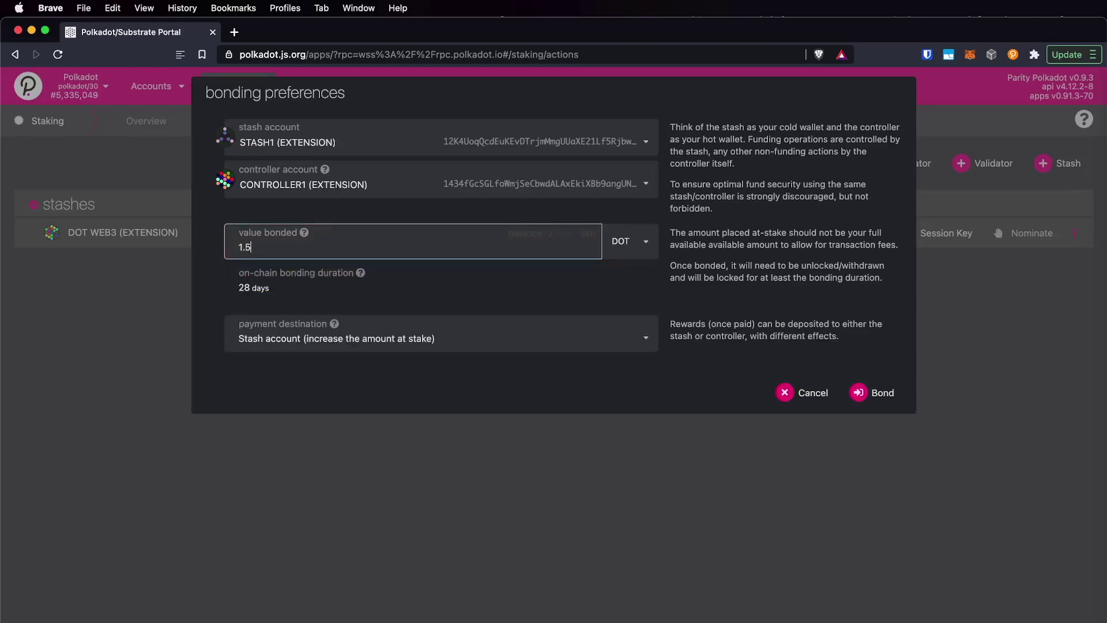
key(BackSpace)
text(8)
click(423, 341)
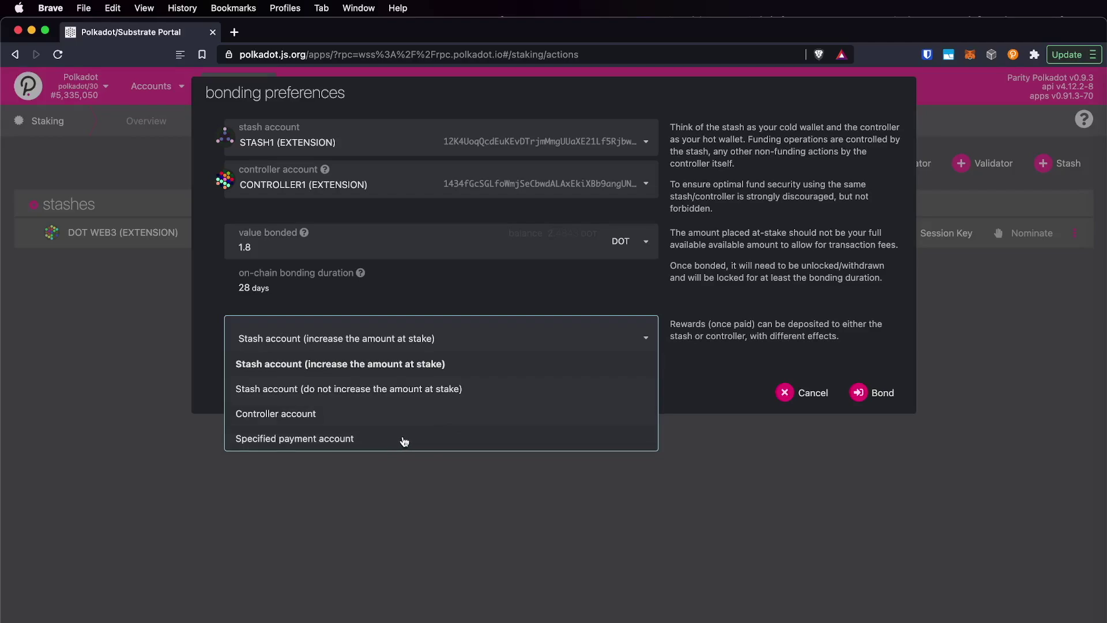
click(914, 398)
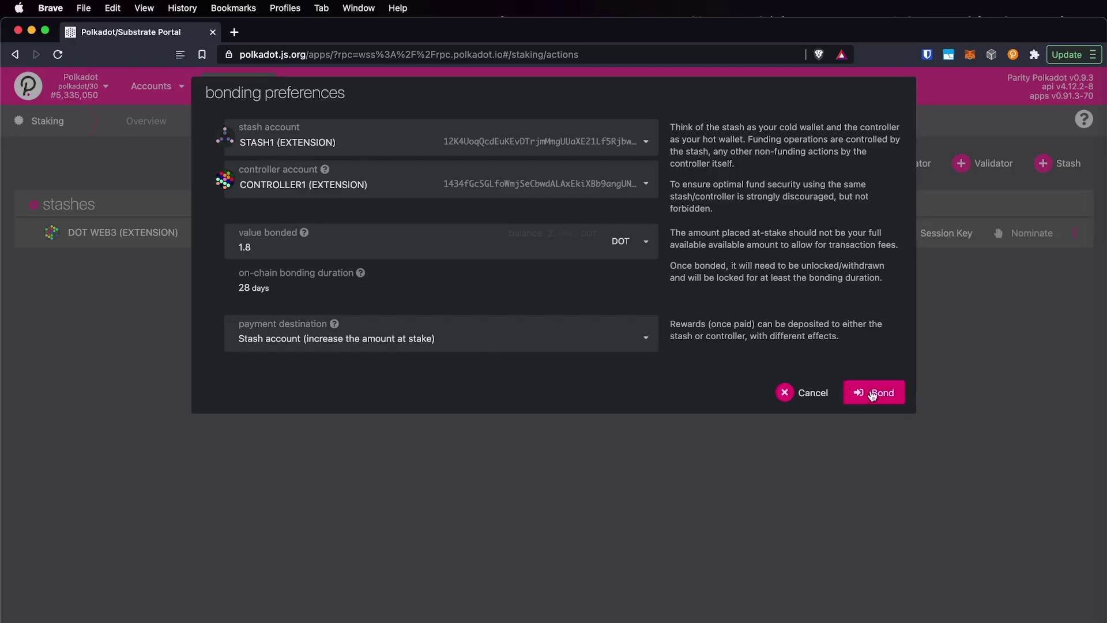
- Submit and sign the 1.8 DOT bond, then check STASH1's 1.8000 bonded amount
click(872, 394)
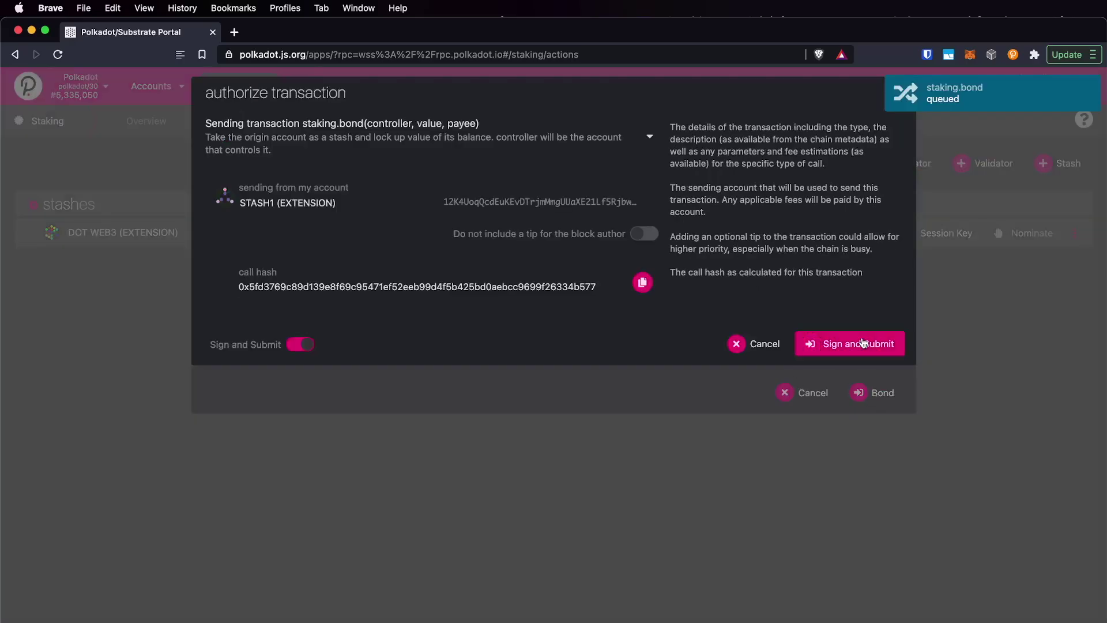
click(863, 342)
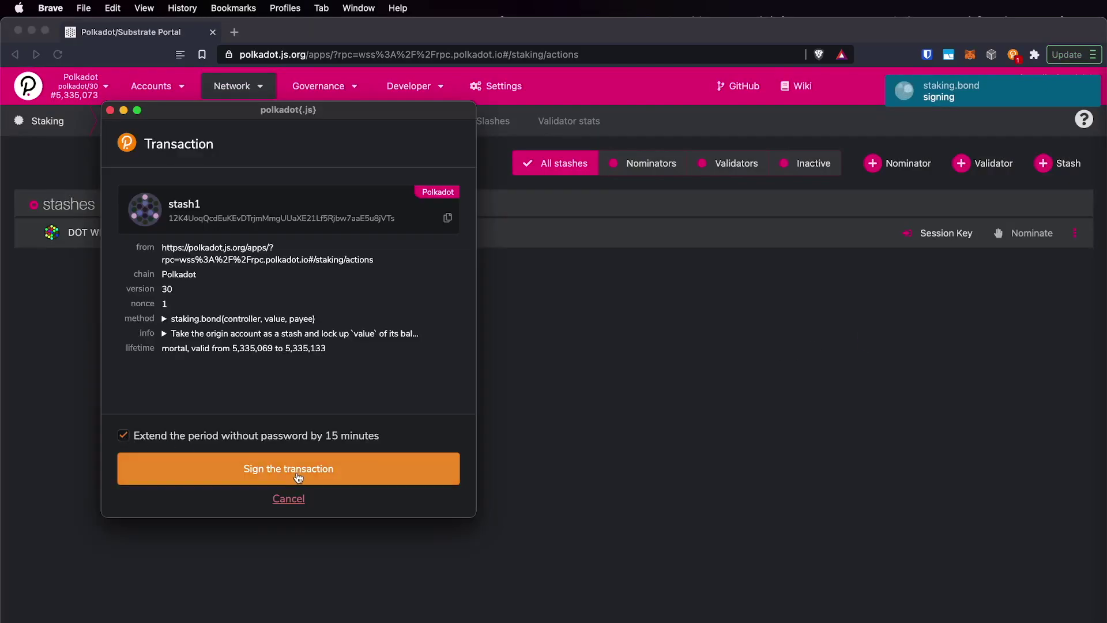
click(298, 477)
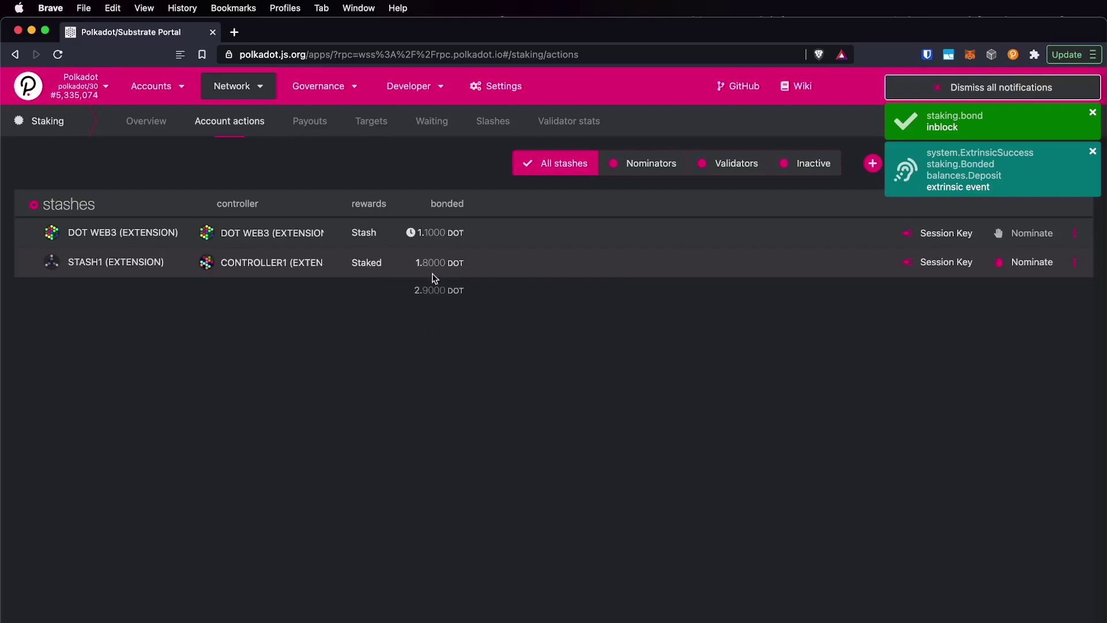
double_click(420, 261)
click(452, 267)
double_click(441, 267)
click(441, 266)
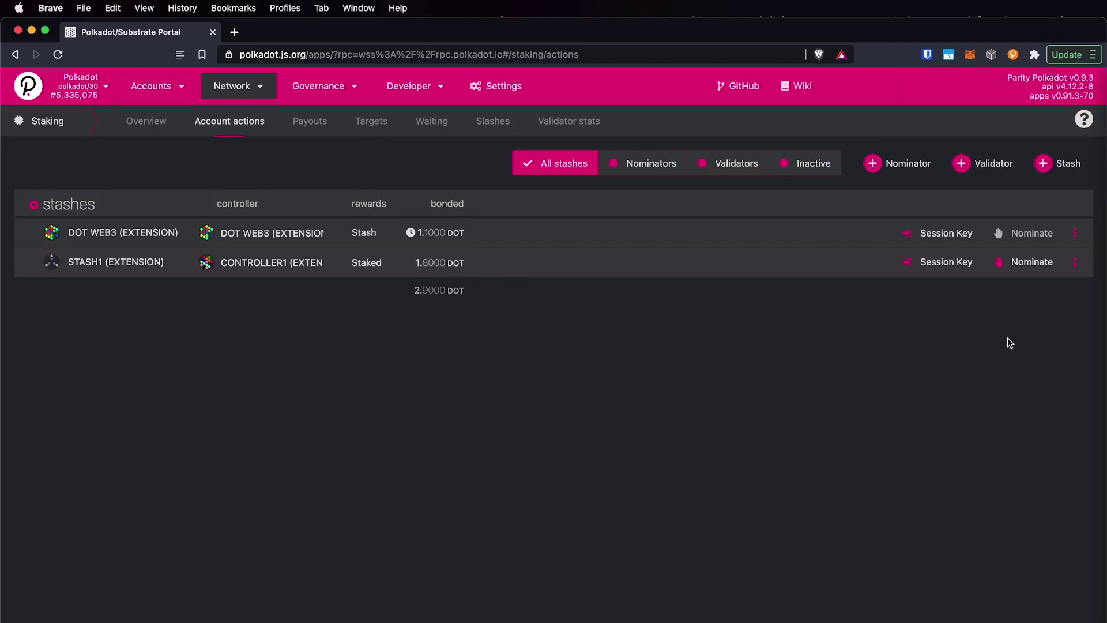
- Nominate ZUG CAPITAL, POLYCHAIN LABS and LISTEN for STASH1
click(1023, 261)
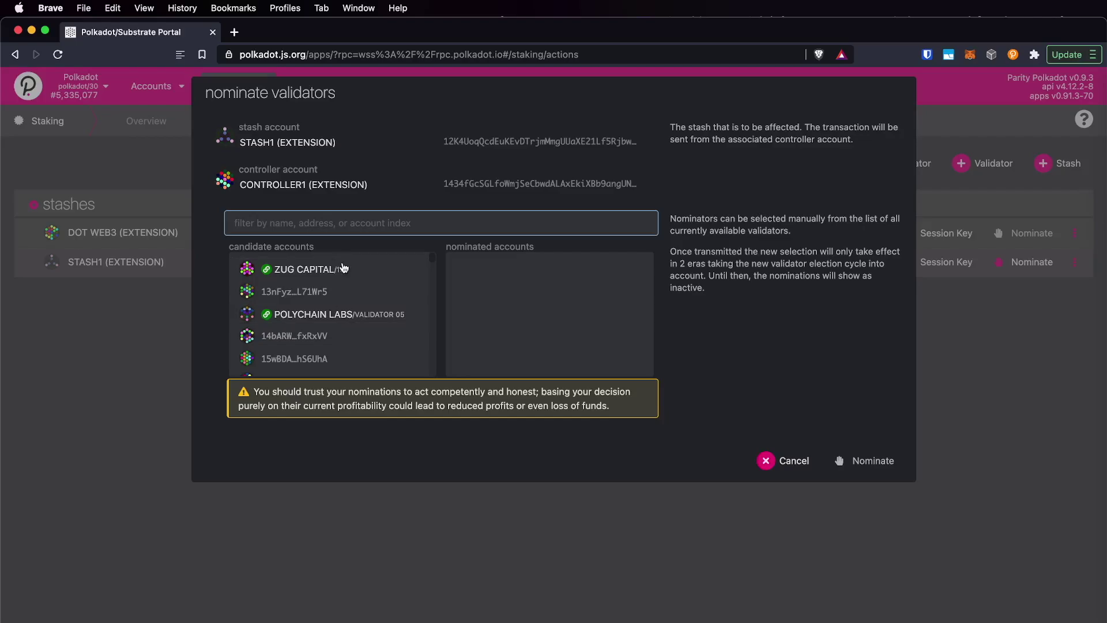
click(365, 277)
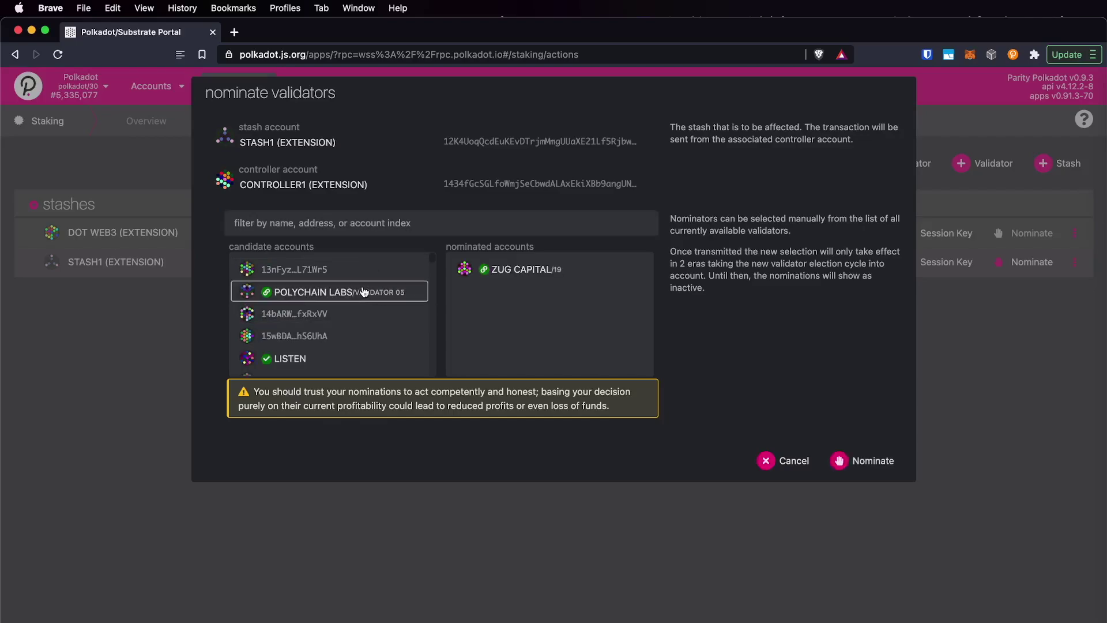
click(363, 297)
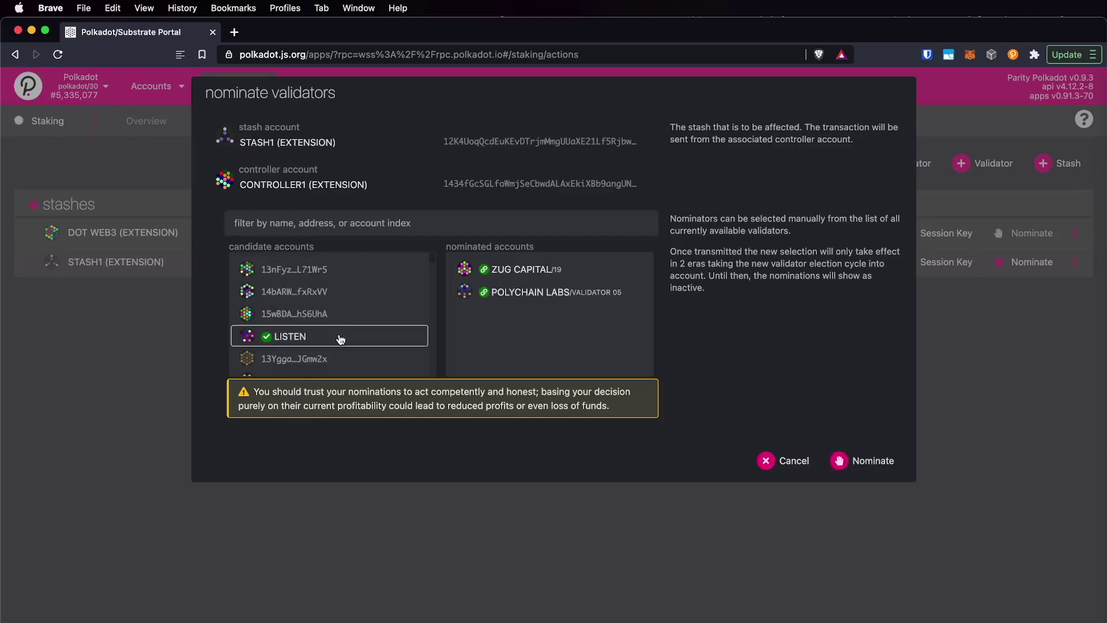
click(340, 337)
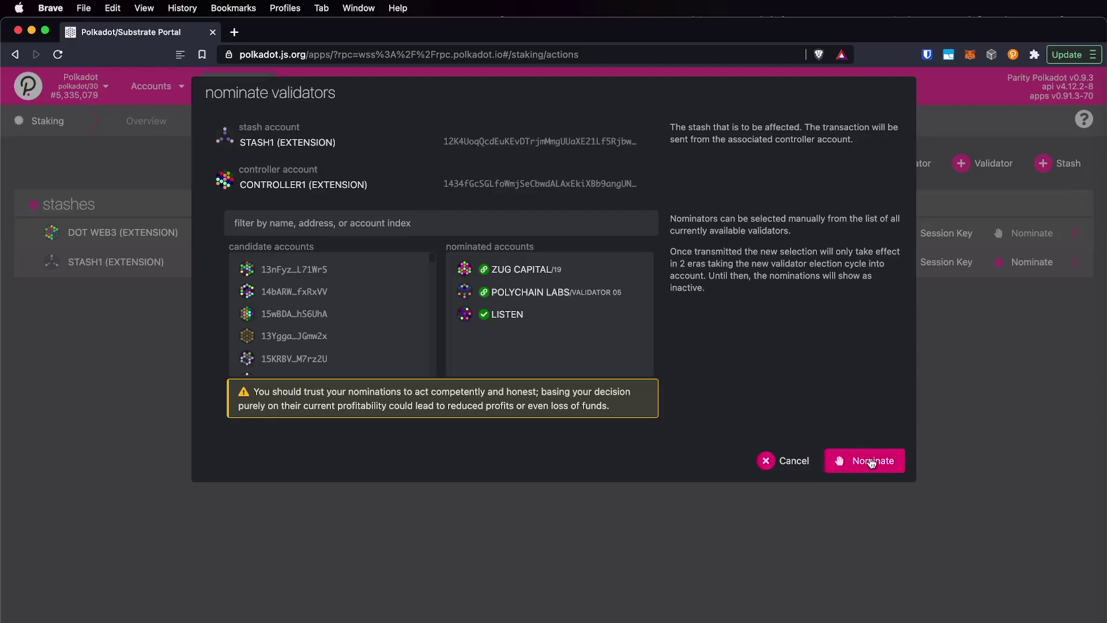
click(872, 463)
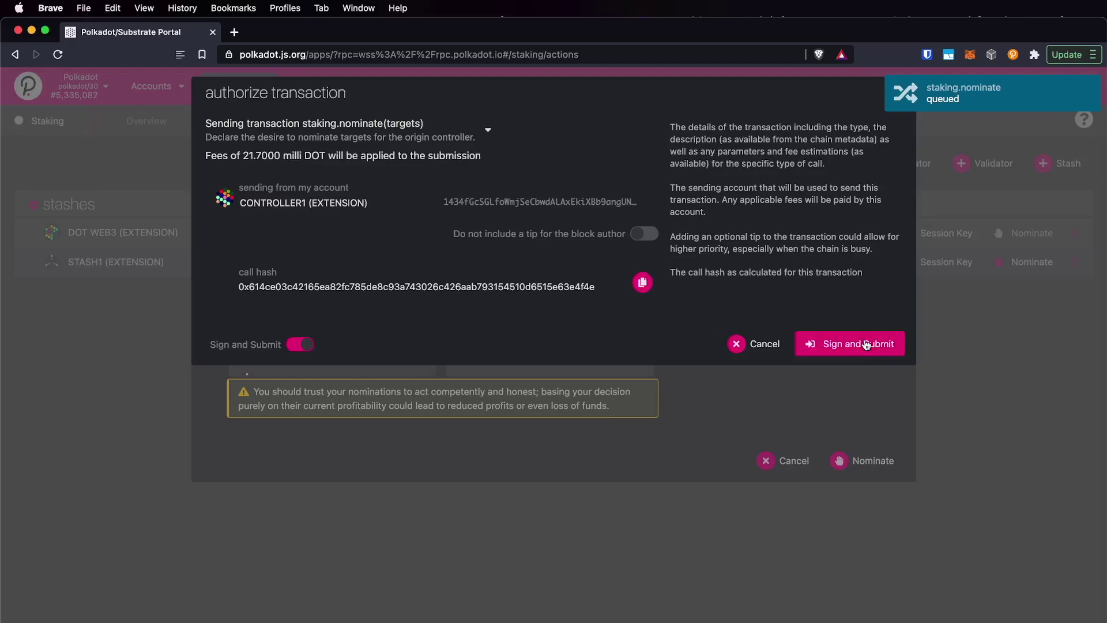
- Sign and submit the nomination, then expand STASH1's waiting nominations: ZUG CAPITAL, LISTEN, POLYCHAIN LABS
click(867, 345)
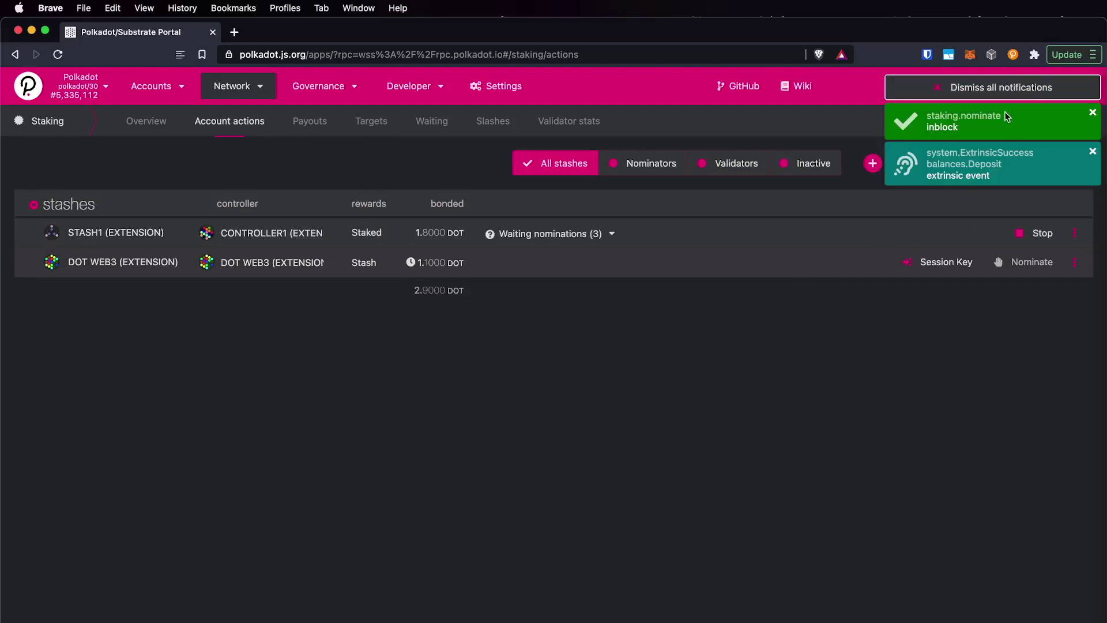
click(993, 89)
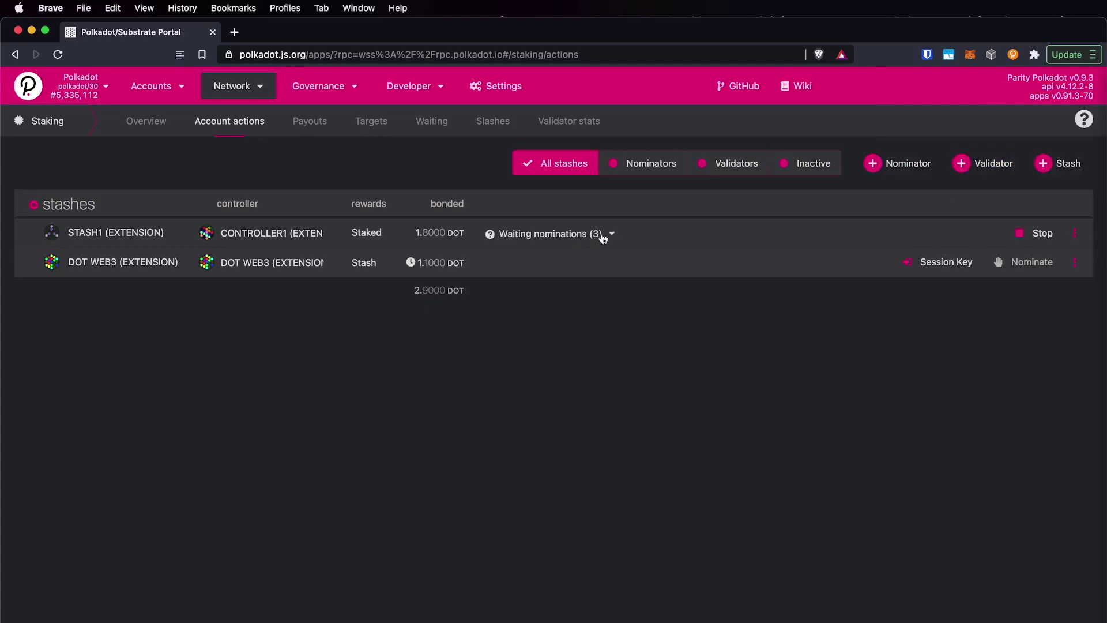
click(603, 236)
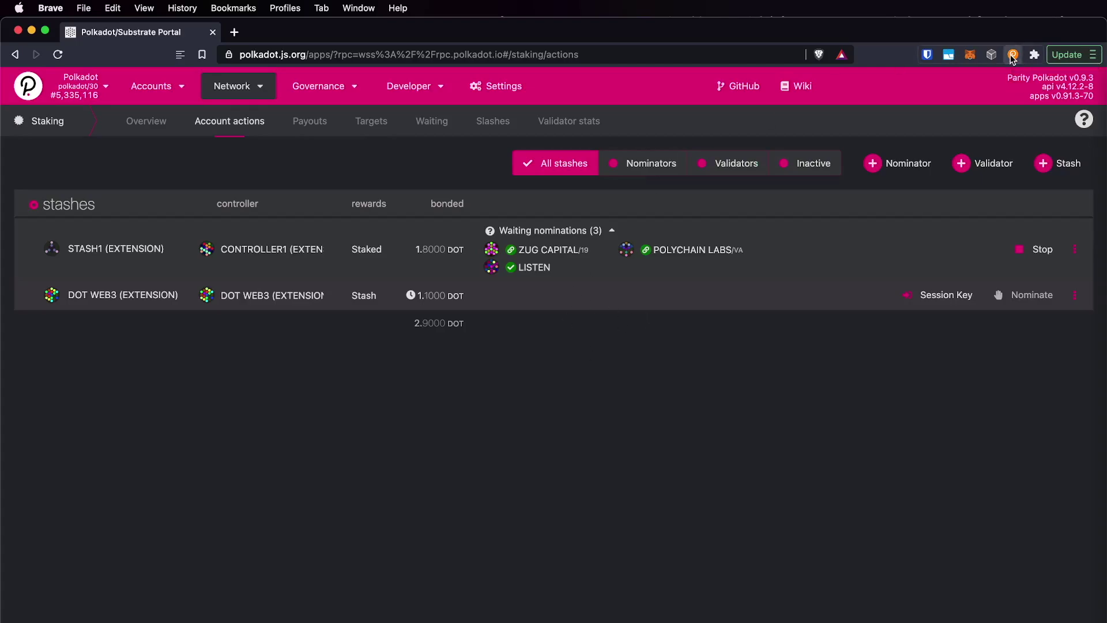
- Export the stash1 account from the polkadot{.js} extension, confirming with the account password
click(1013, 55)
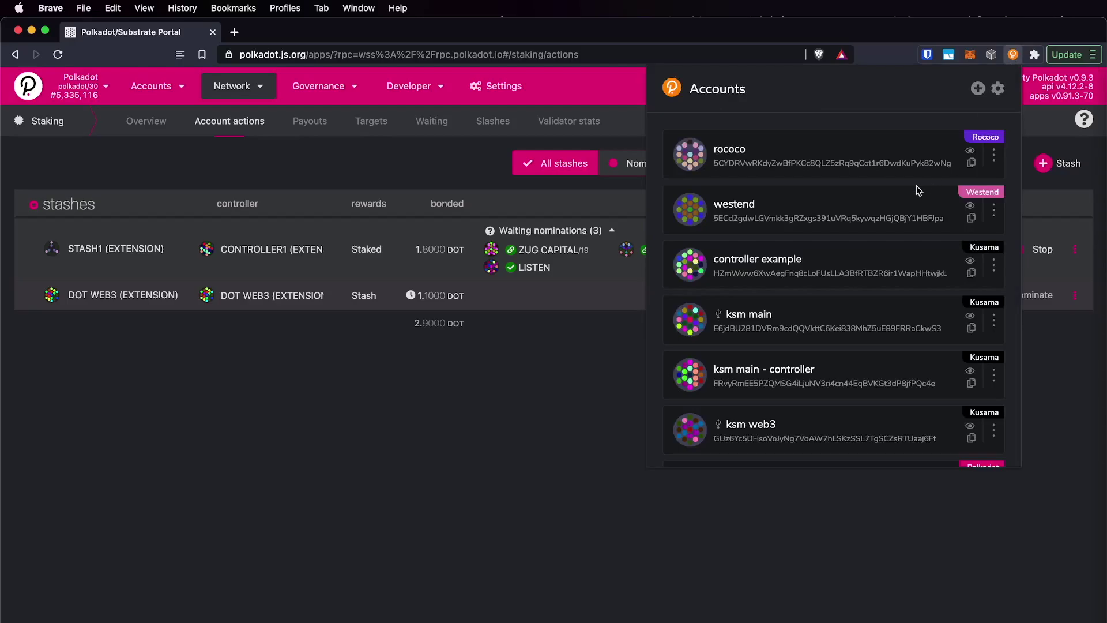
scroll(918, 191, down, 7)
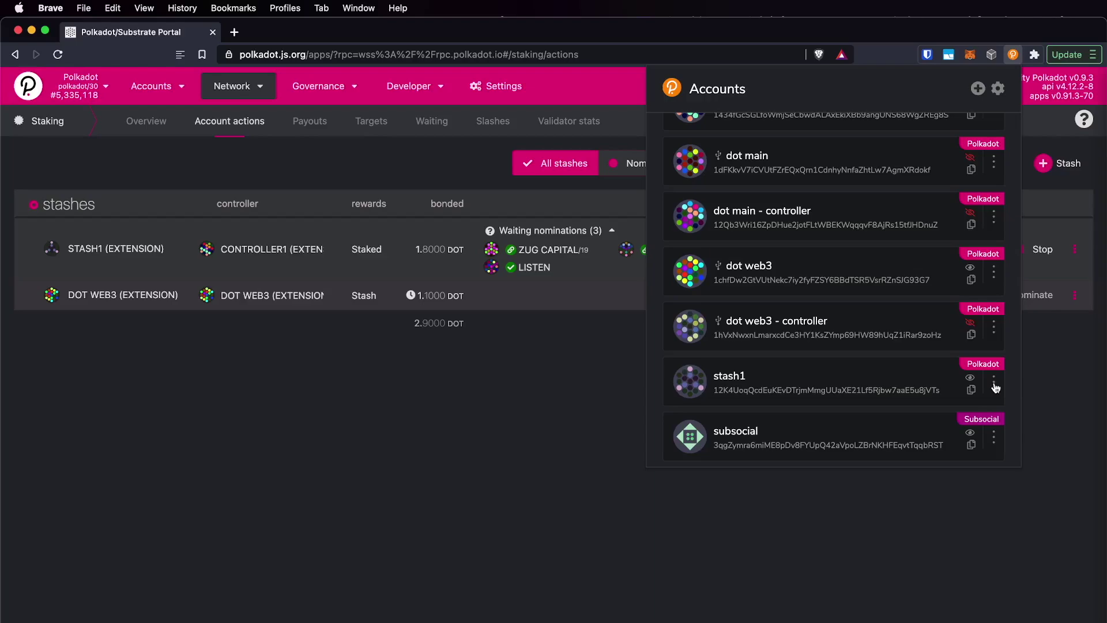
click(995, 387)
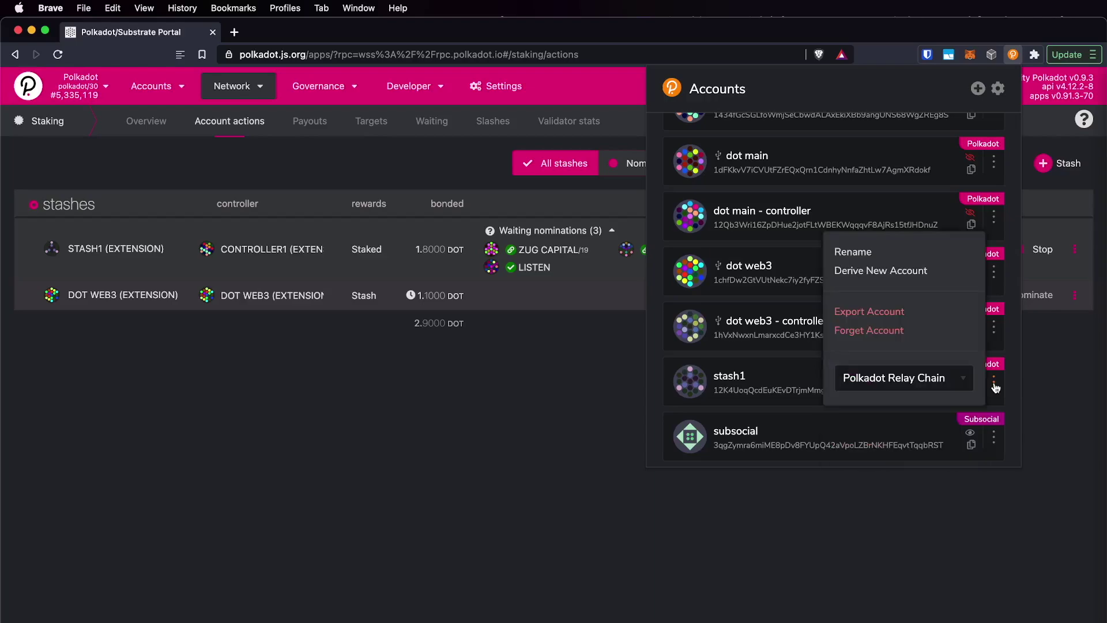
click(867, 319)
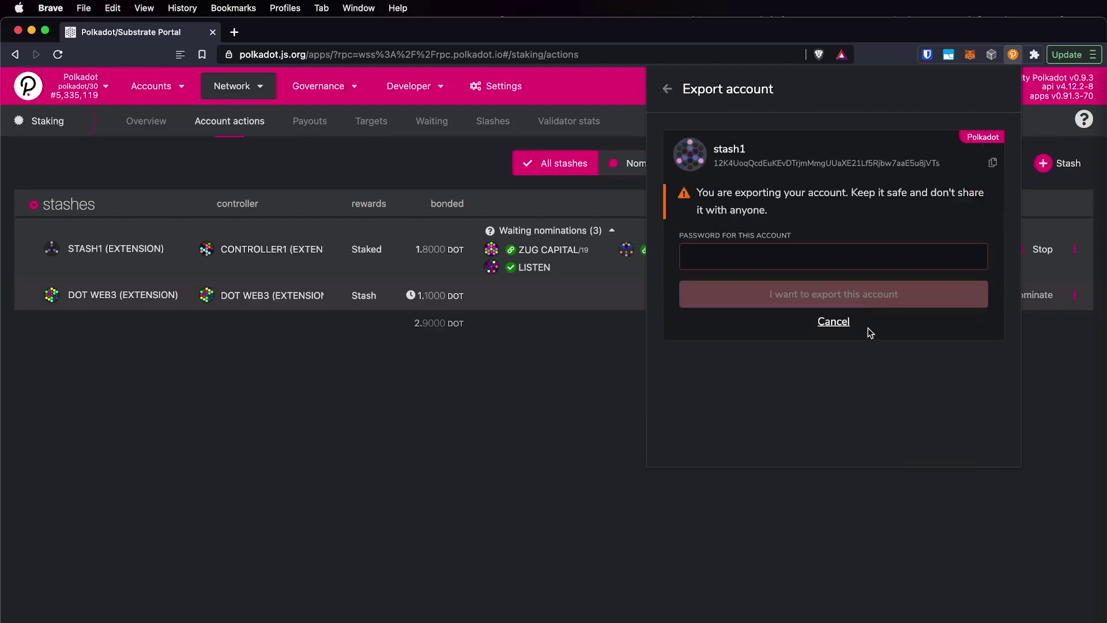
click(719, 256)
text(********)
click(863, 295)
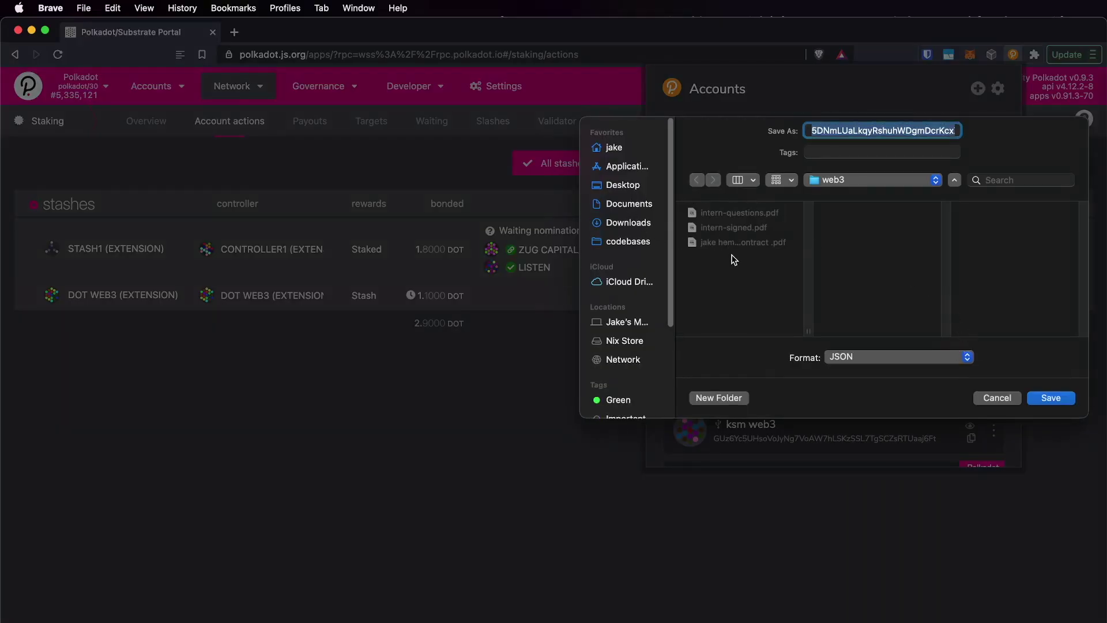
- Dismiss the JSON backup save prompt and close the extension's account list
key(Return)
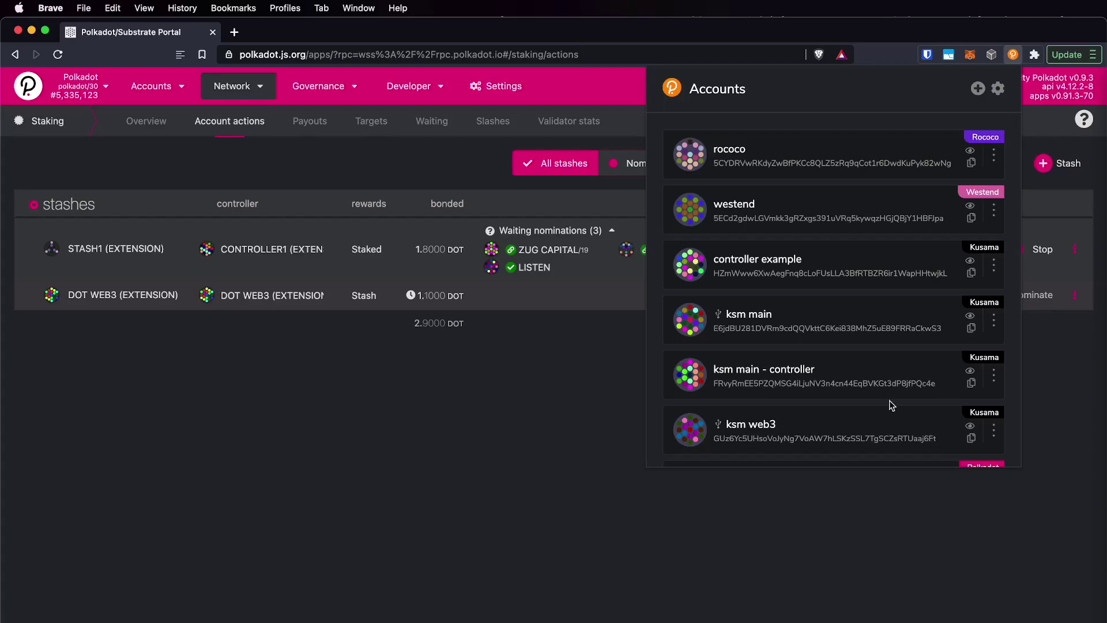
scroll(888, 400, down, 6)
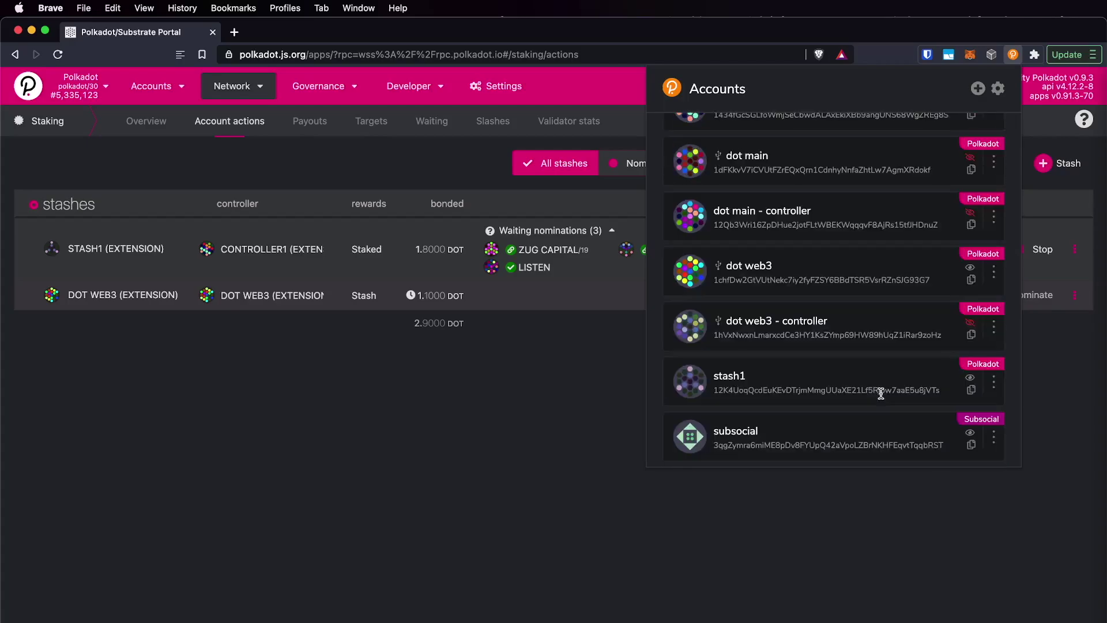
click(993, 382)
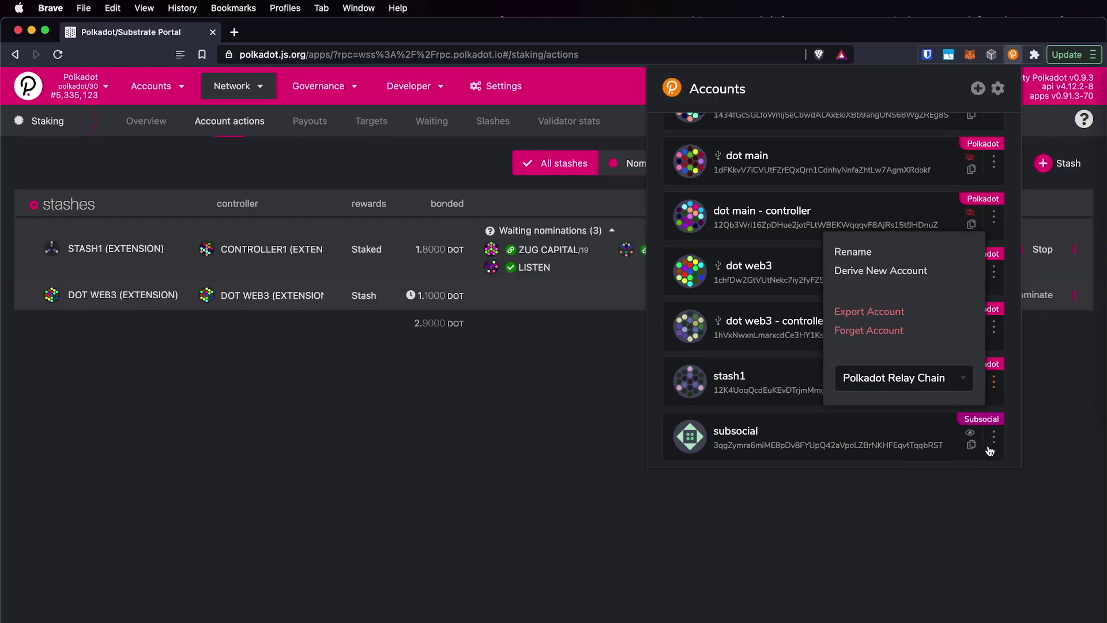
click(766, 364)
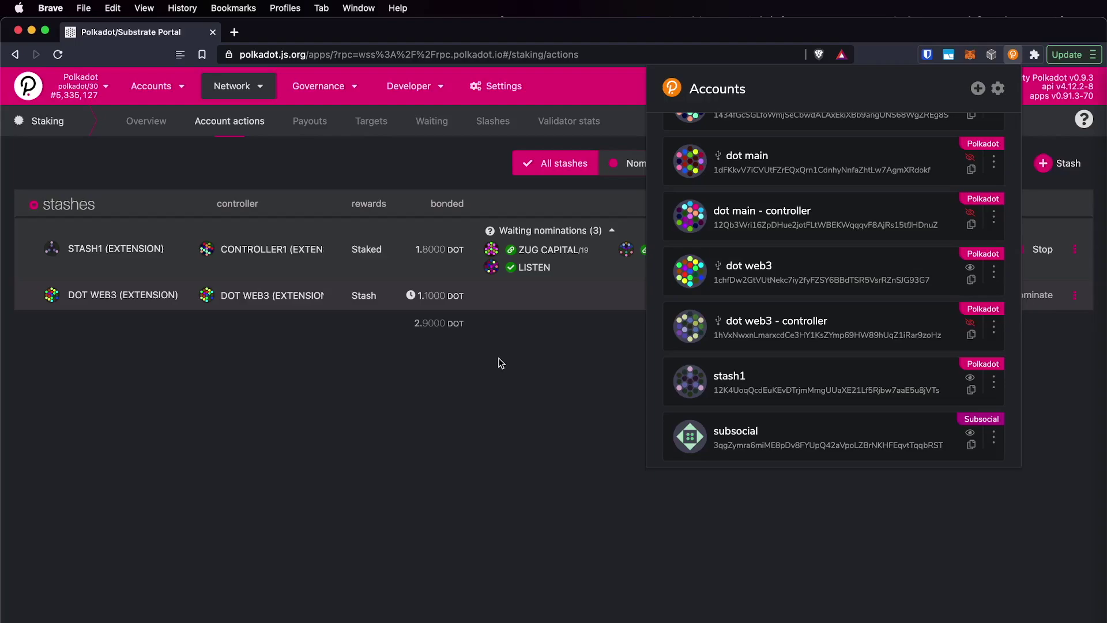
click(501, 362)
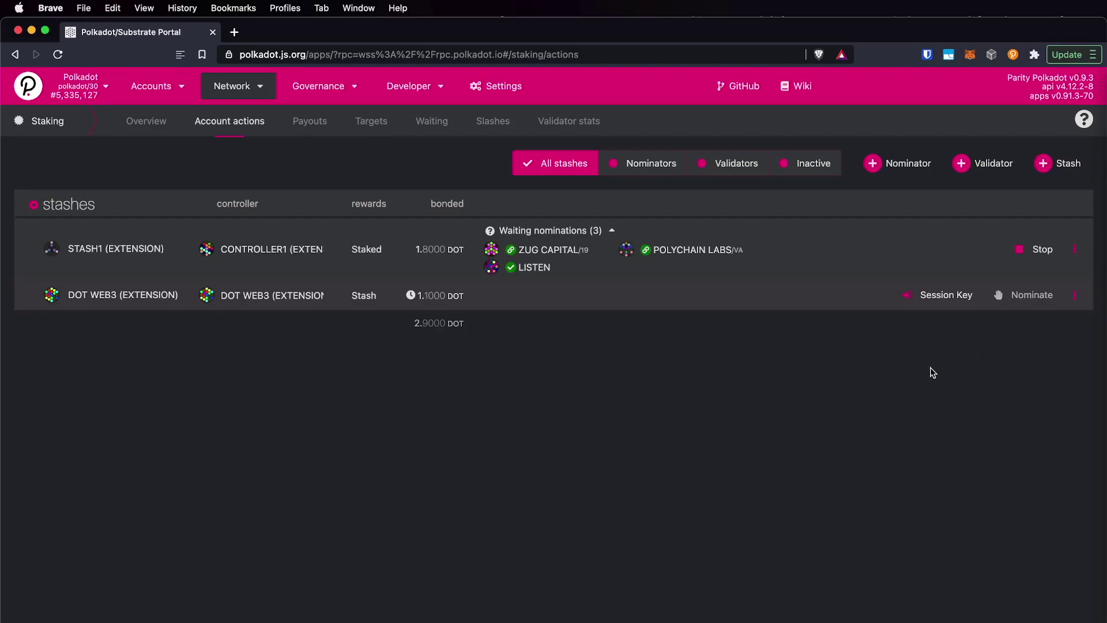
- Stop STASH1 nominating by signing a staking.chill transaction with controller1
click(1015, 54)
scroll(852, 346, down, 5)
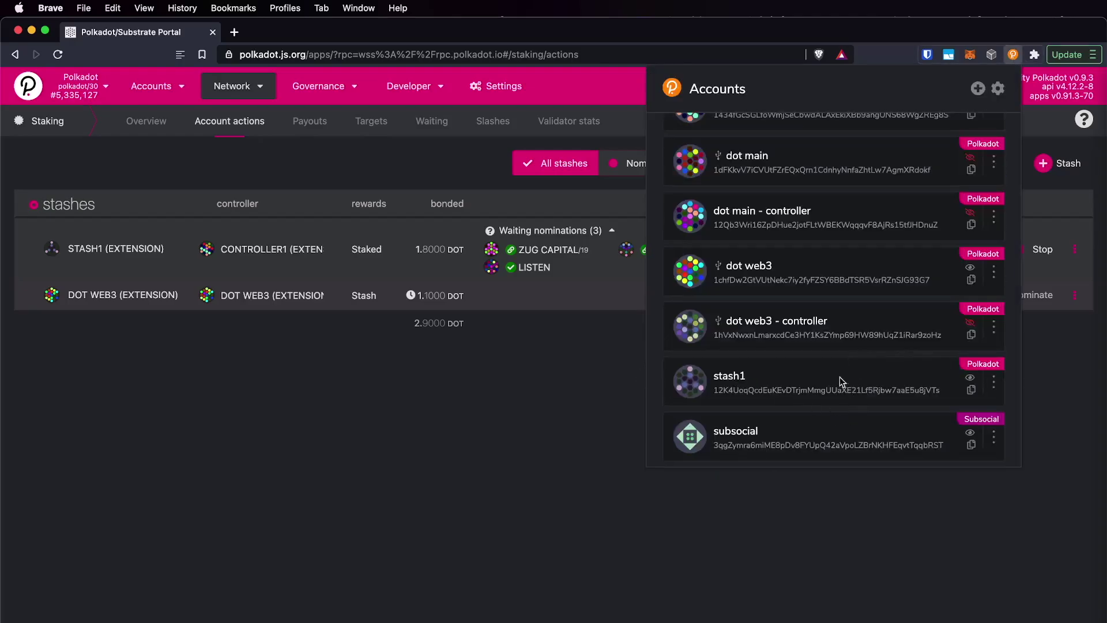
click(511, 388)
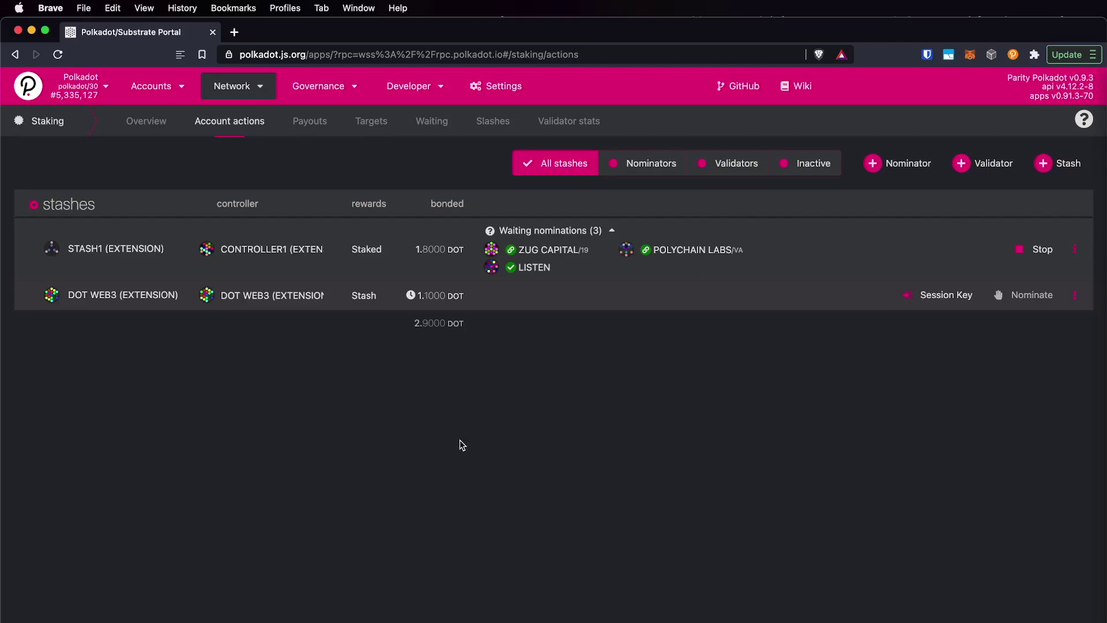
click(1021, 253)
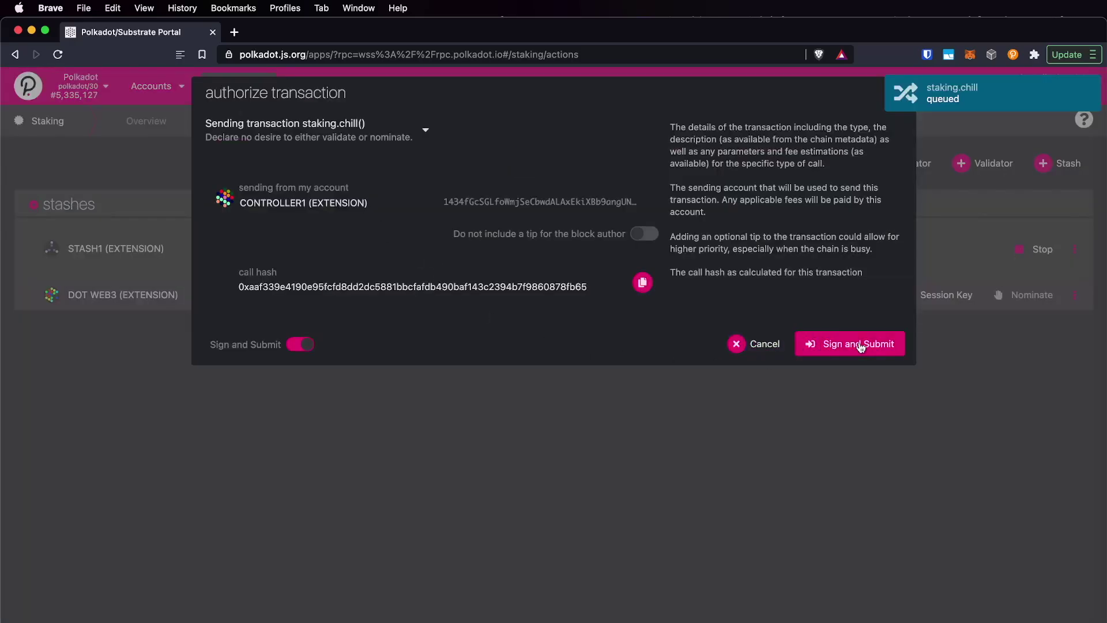
click(860, 345)
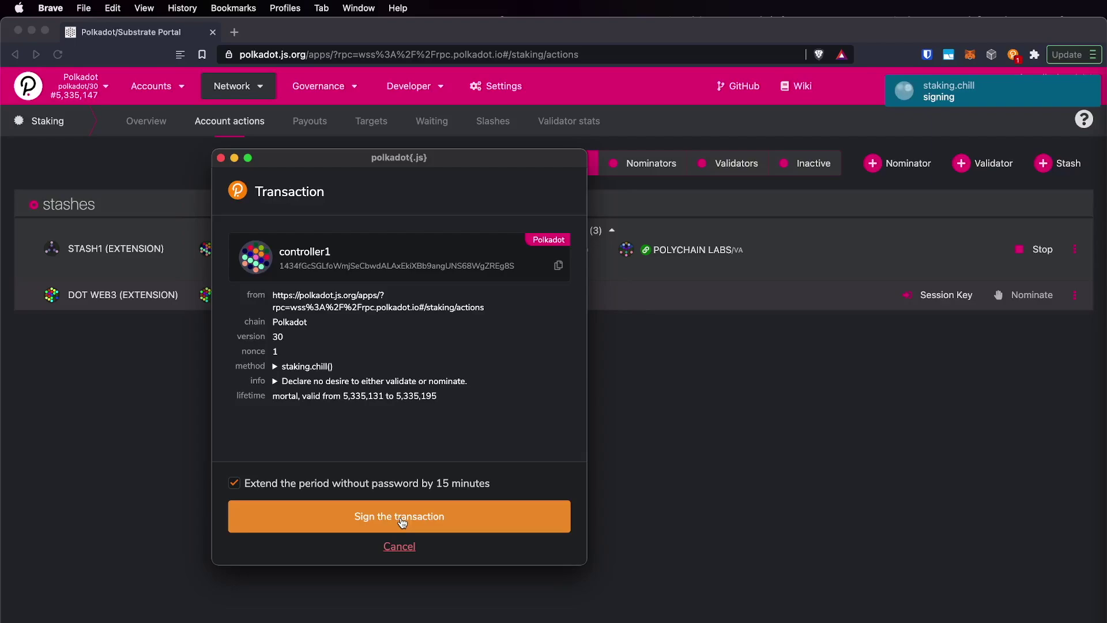
click(402, 520)
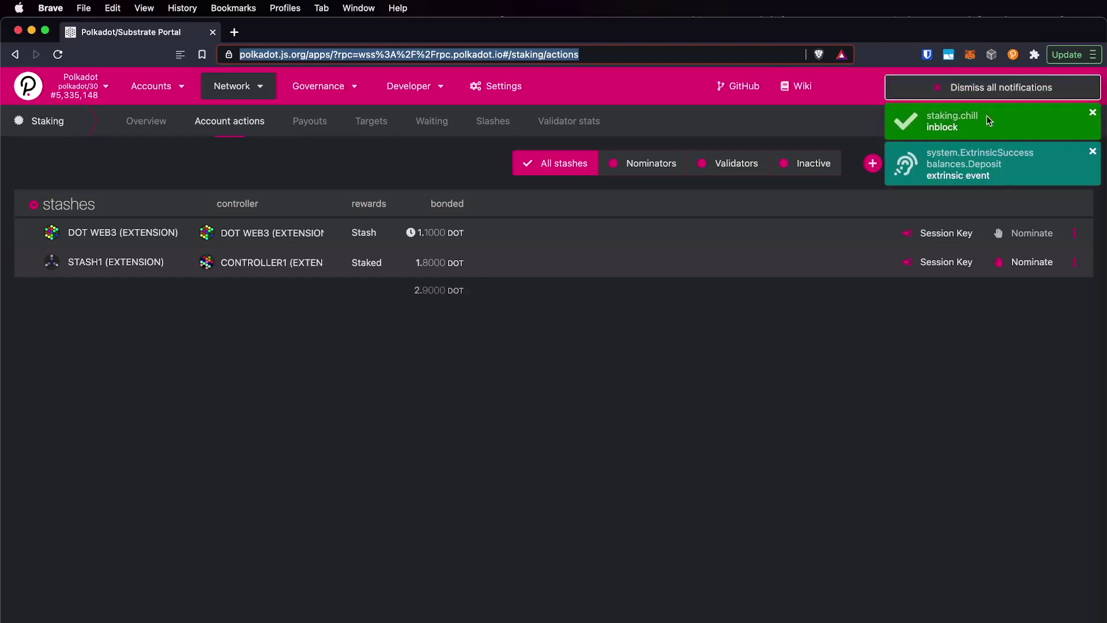
click(963, 94)
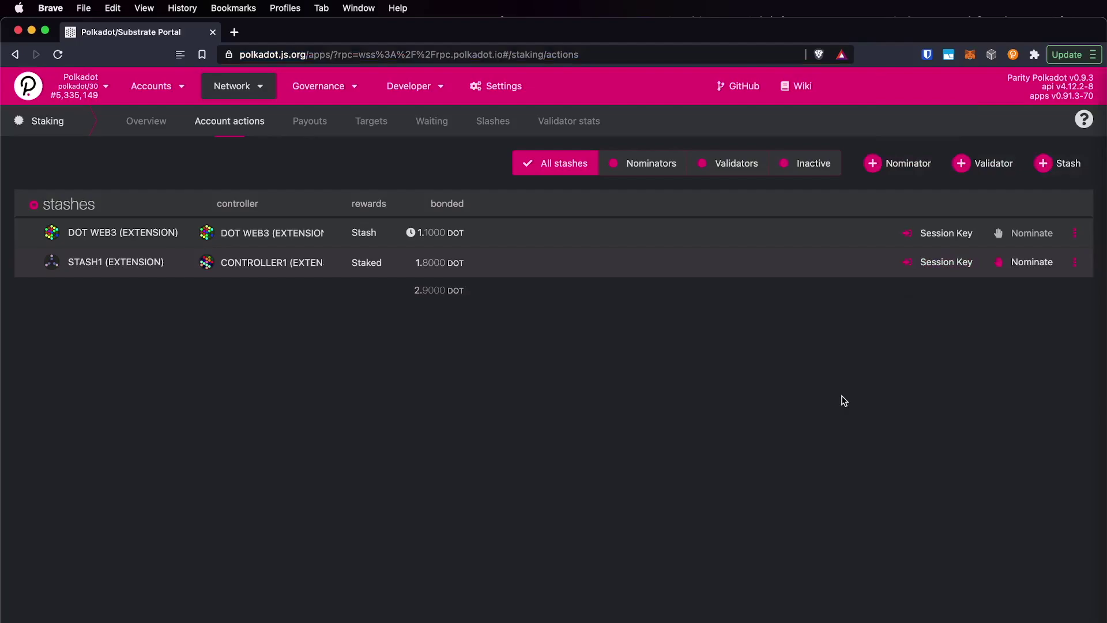
- Unbond funds for STASH1 with 'all bonded' switched on, covering the full 1.8 DOT
click(1075, 262)
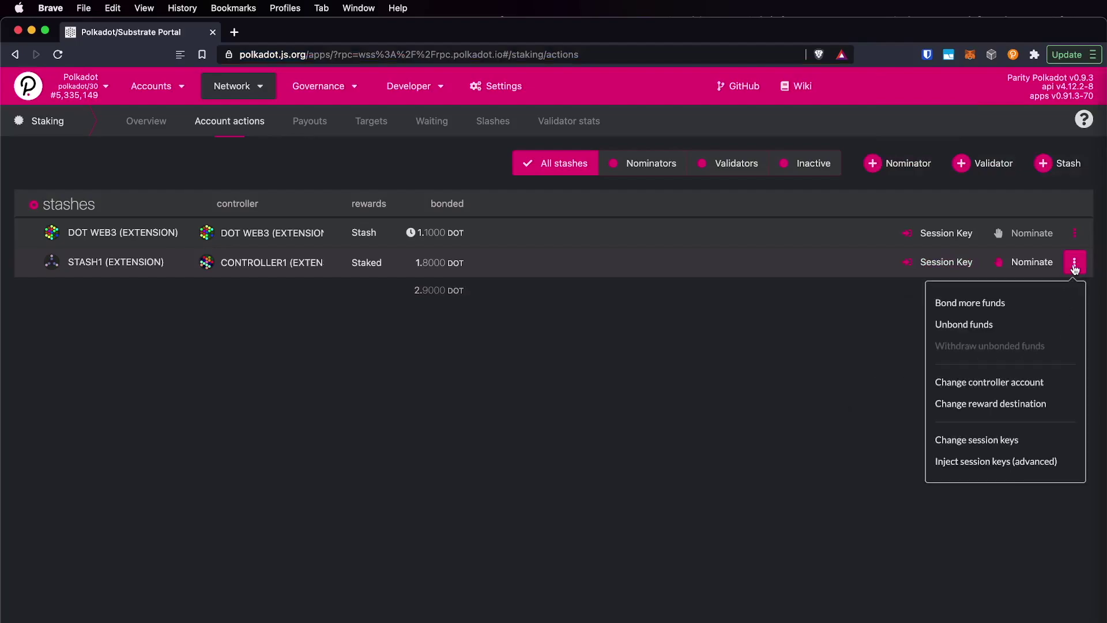
click(1084, 279)
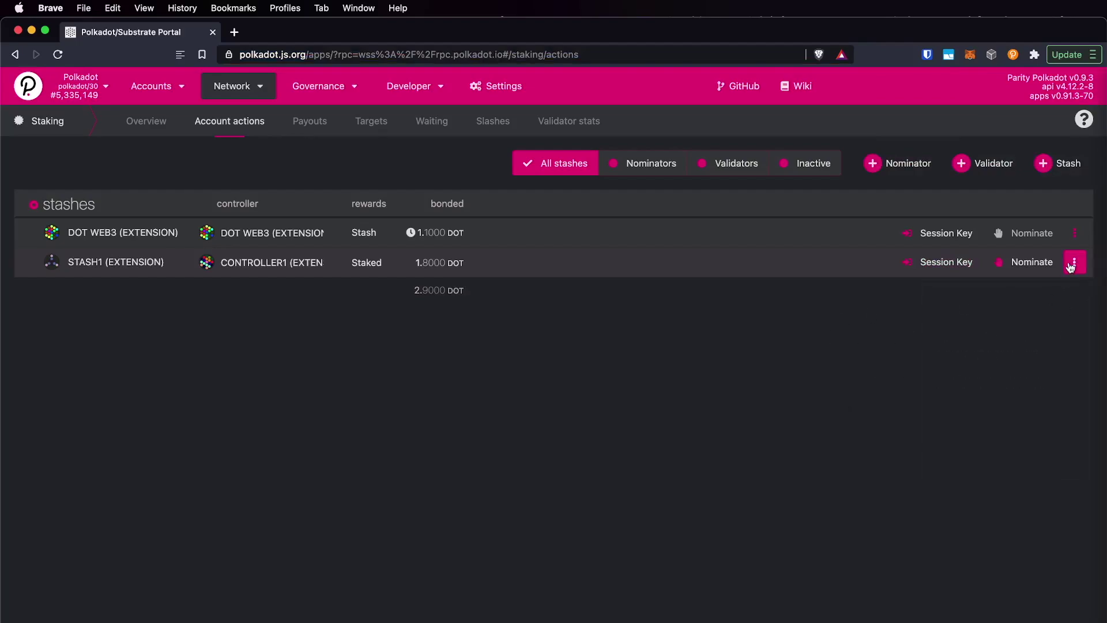
click(1074, 262)
click(954, 326)
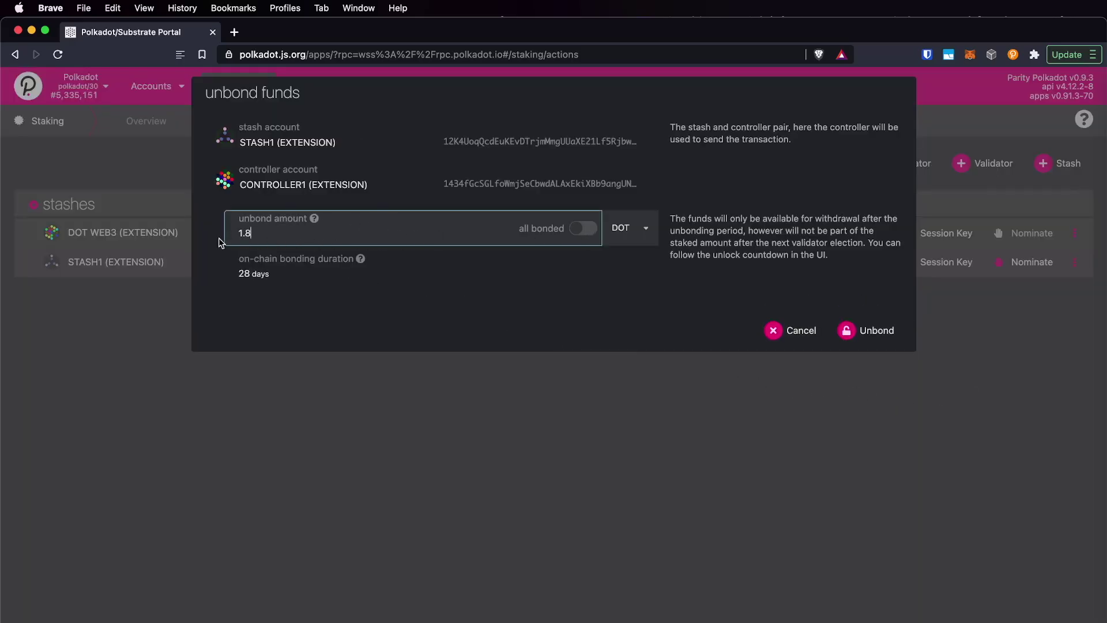
click(588, 229)
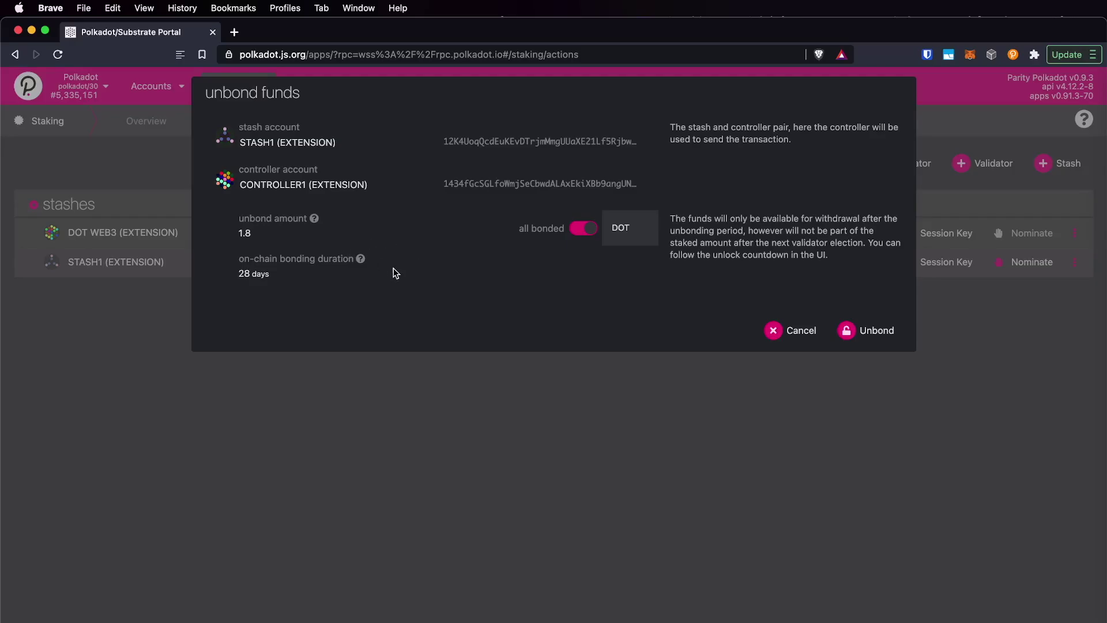
click(878, 337)
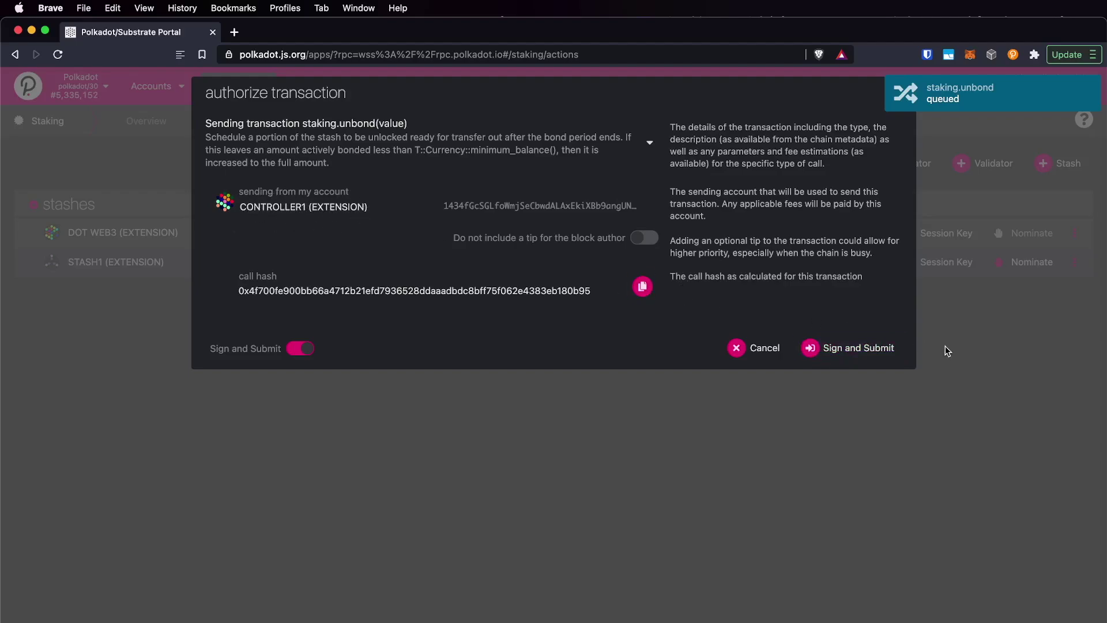
- Sign and submit the staking.unbond transaction with controller1 in the extension
click(841, 350)
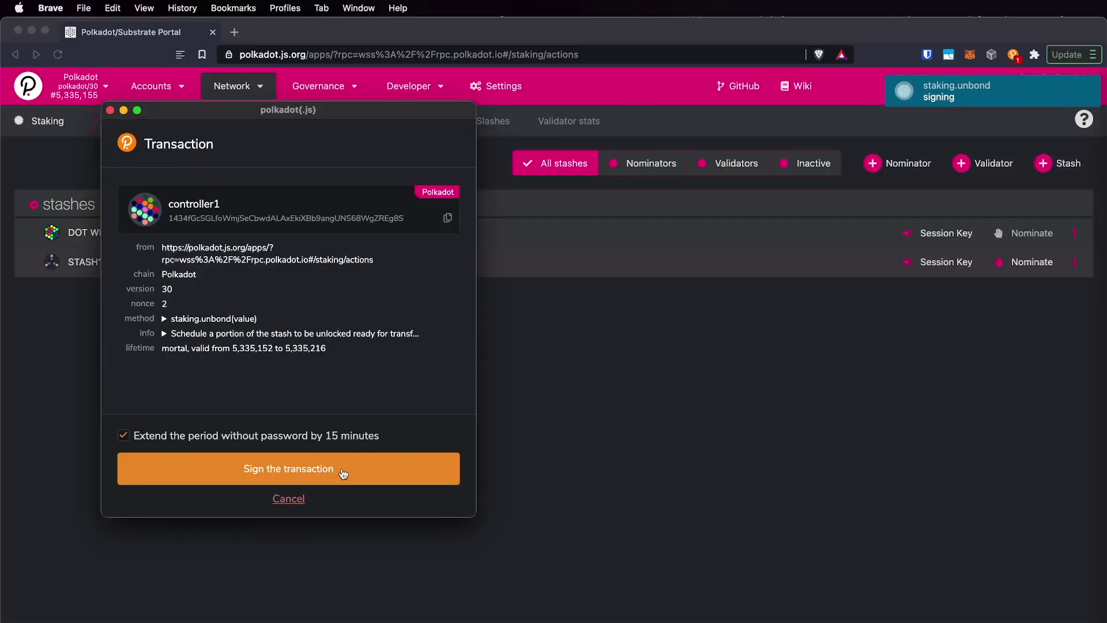
click(383, 480)
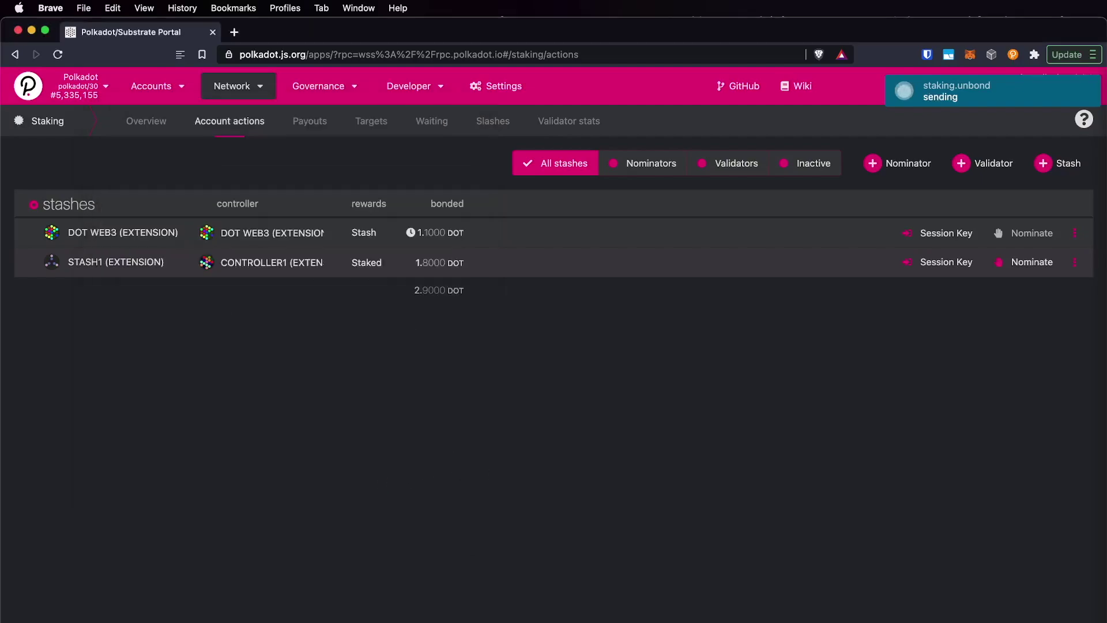